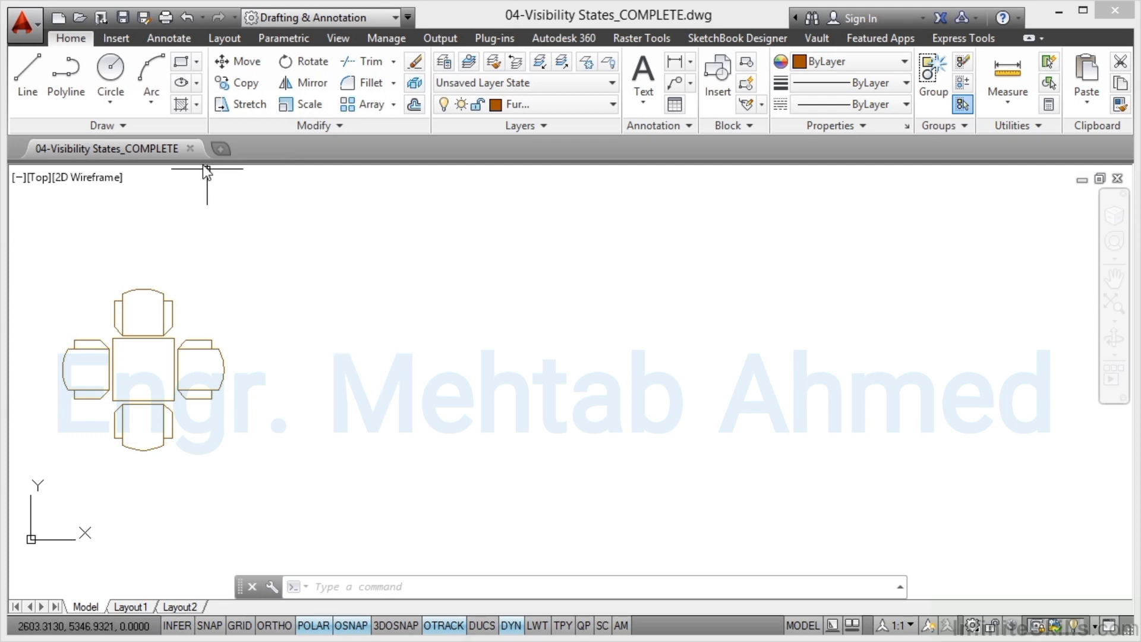
Step: Create a block definition named "Table Arr-DYN" in the Block Editor and bring the authoring palettes' parameter tools fully into view
left_click(116, 39)
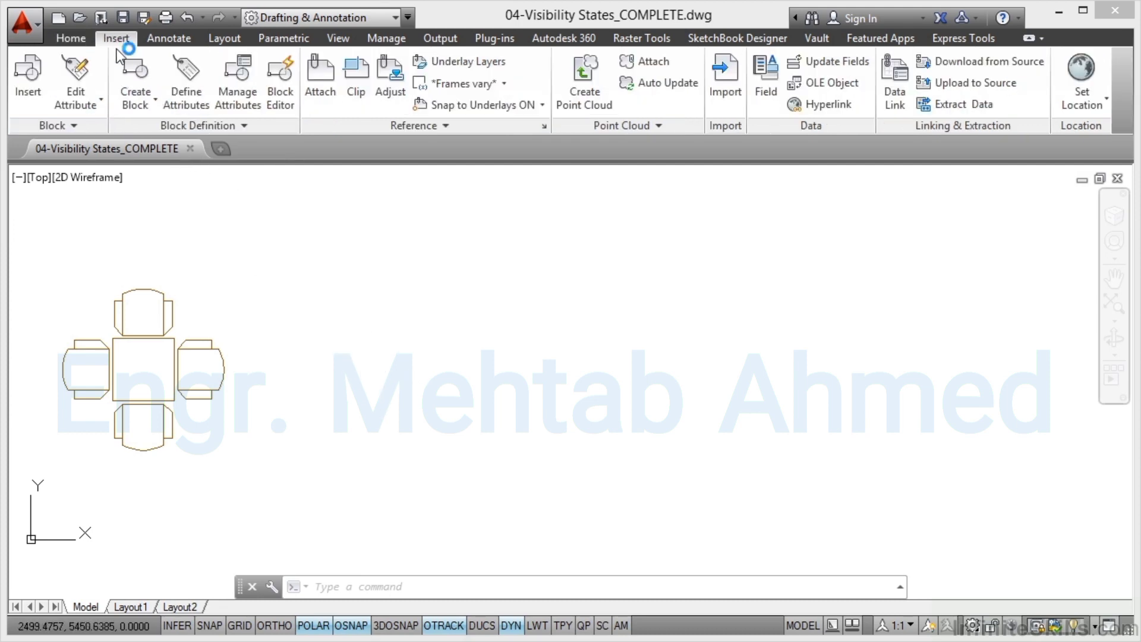
left_click(278, 105)
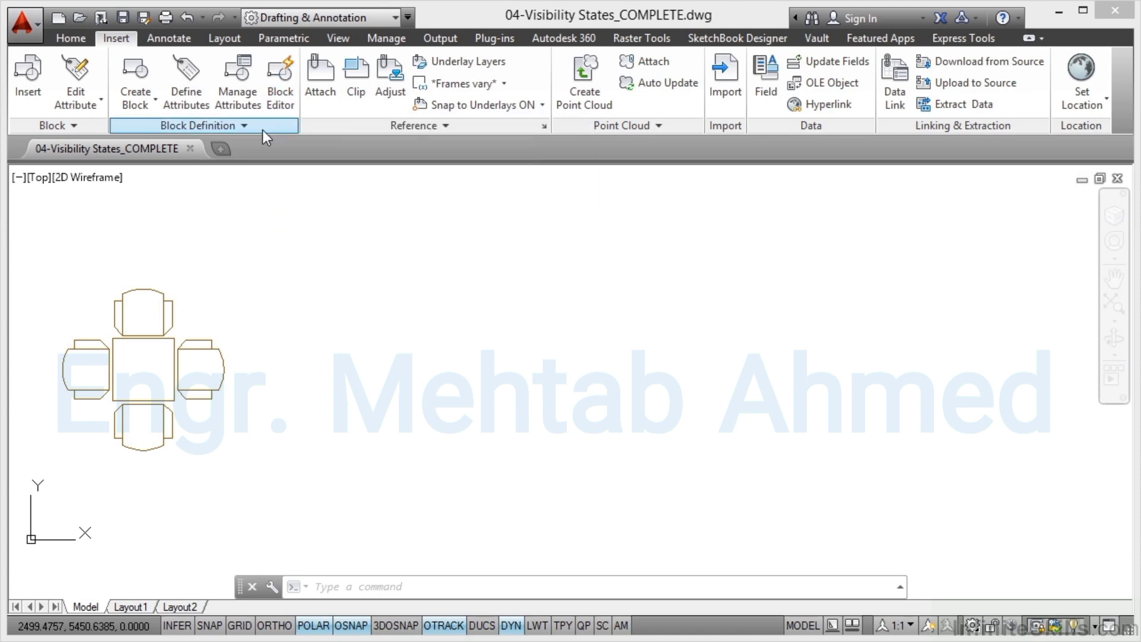
left_click(276, 92)
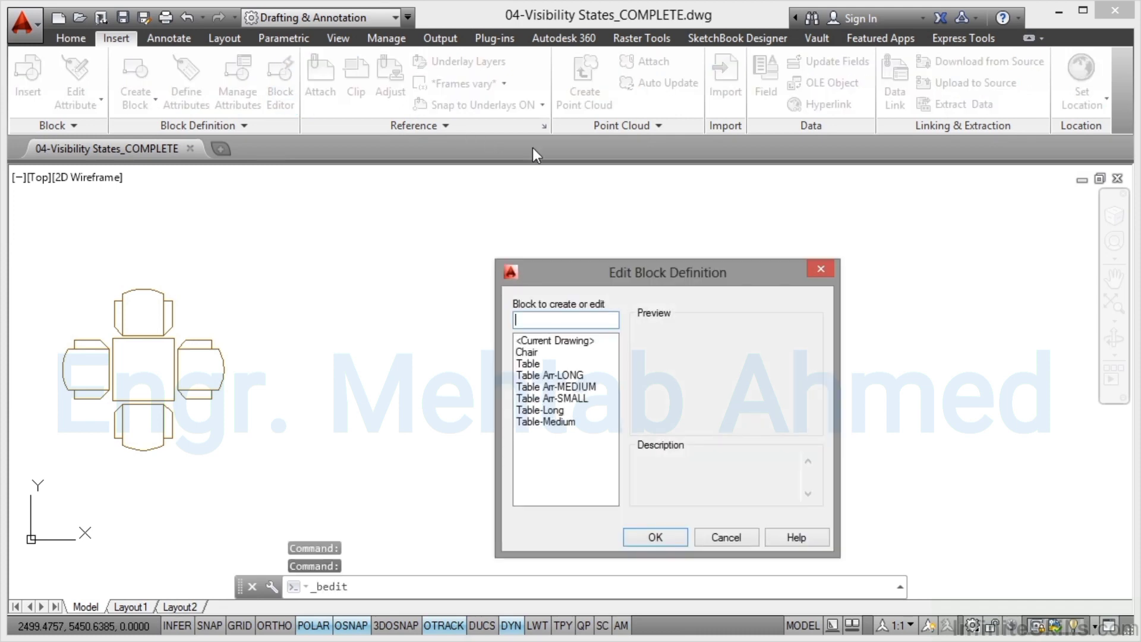
left_click_drag(751, 272, 744, 229)
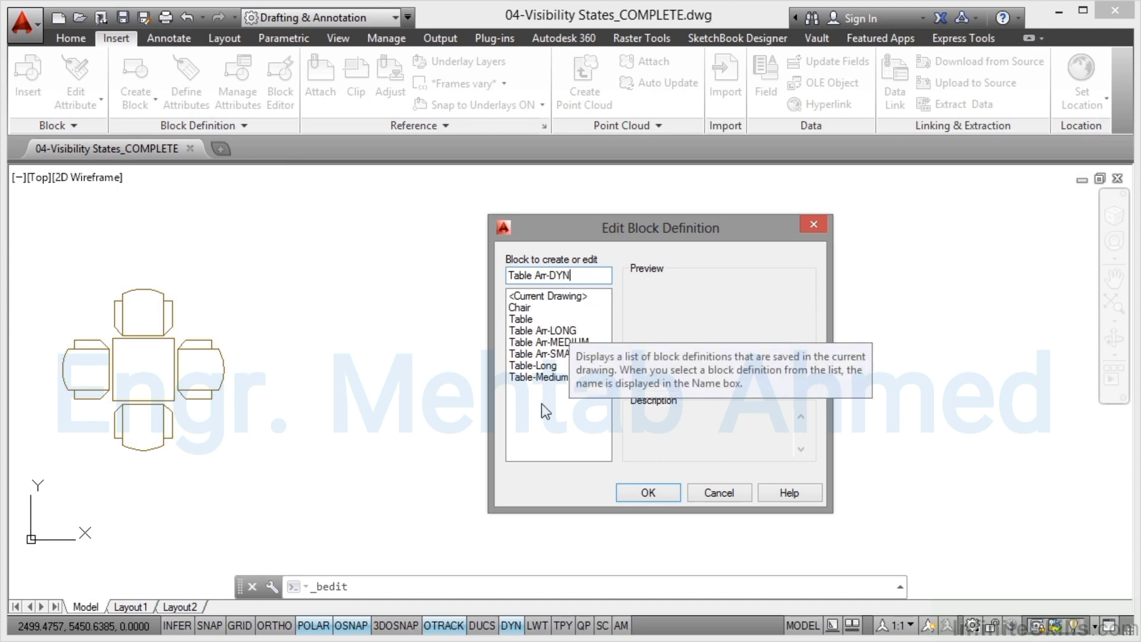
left_click(647, 493)
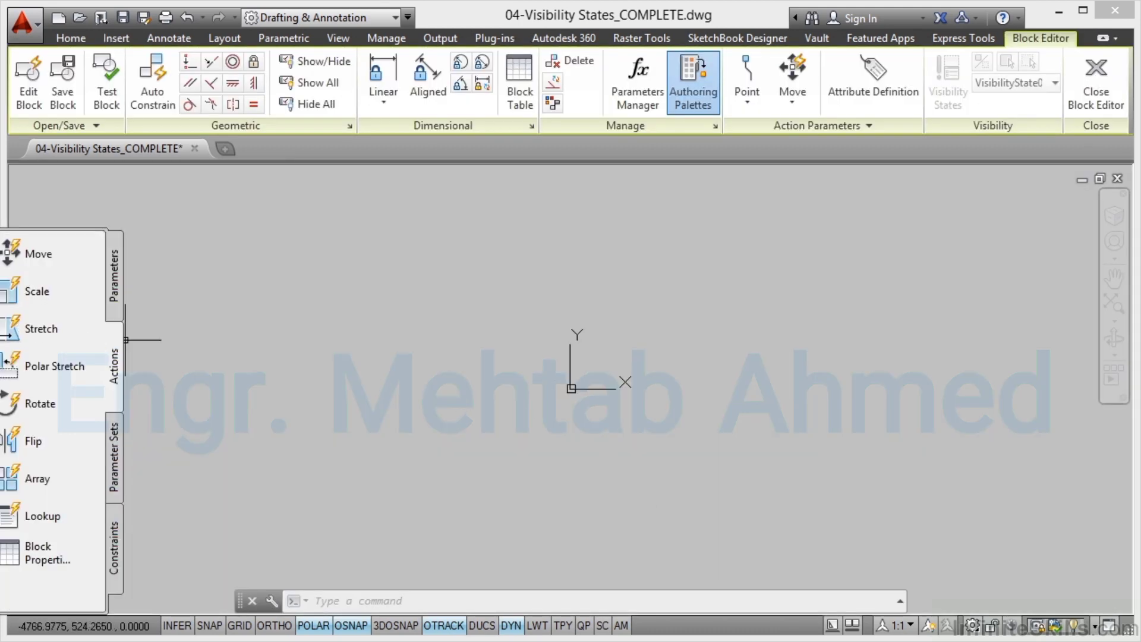
left_click_drag(84, 301, 91, 268)
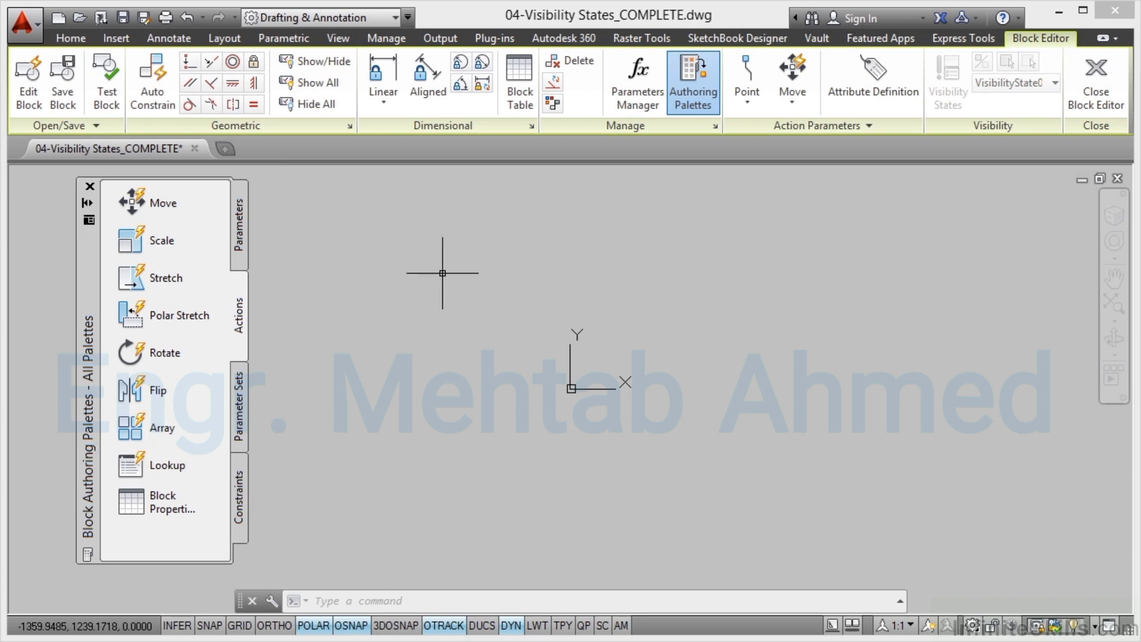
left_click(241, 229)
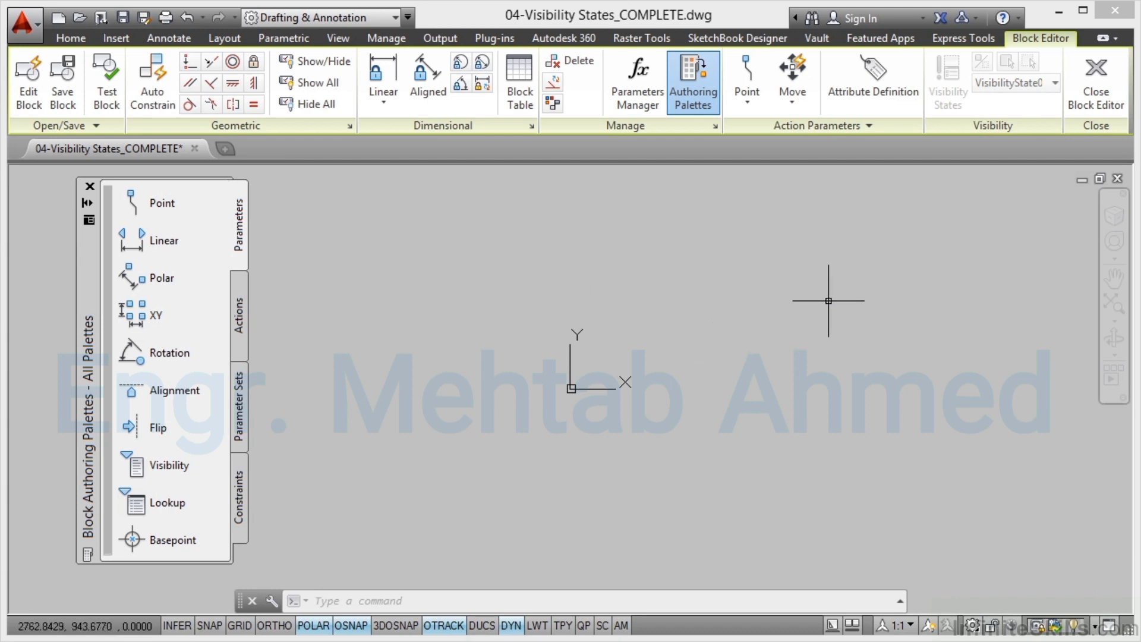
Step: Insert the Table Arr-SMALL block at scale 1 and rotation 0, above and beyond the origin in the positive X direction
middle_click_drag(875, 262, 614, 385)
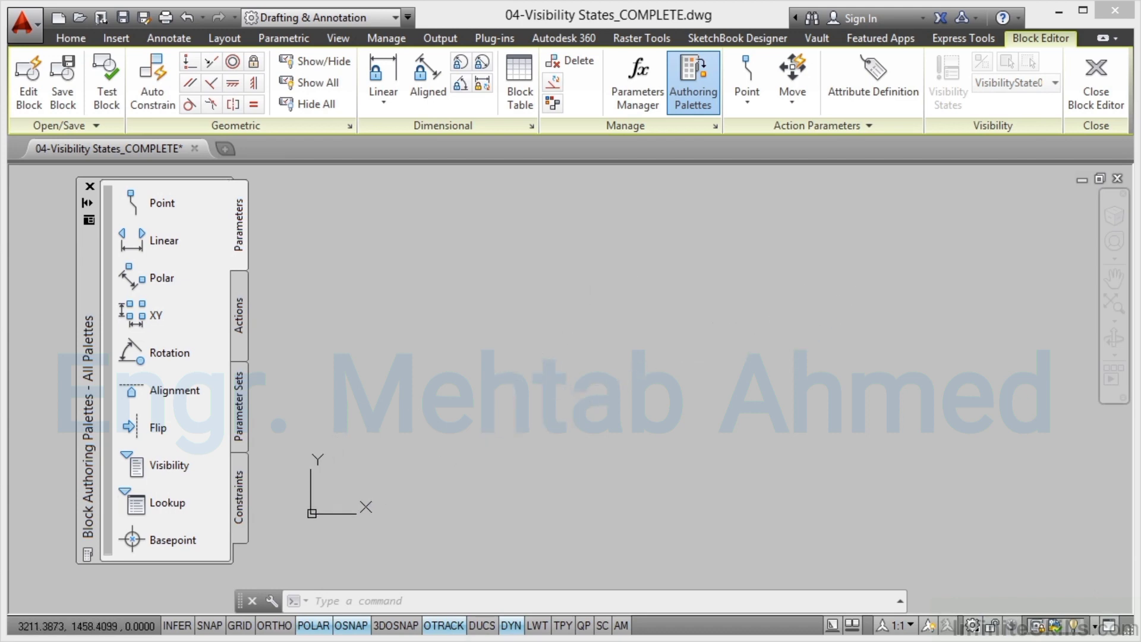
left_click(70, 39)
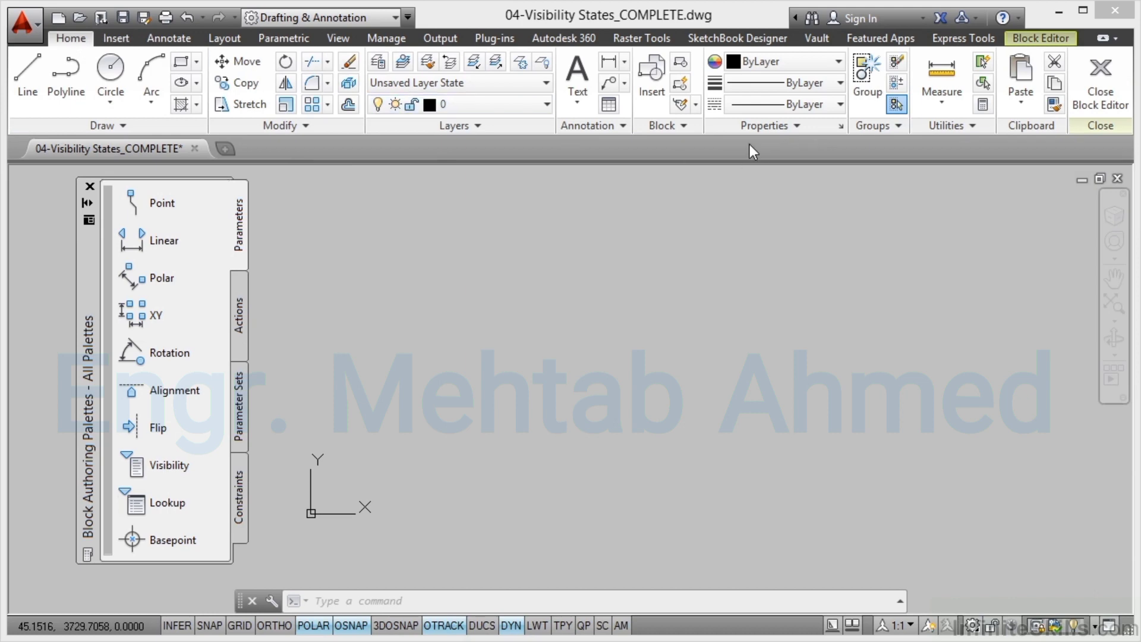
left_click(660, 96)
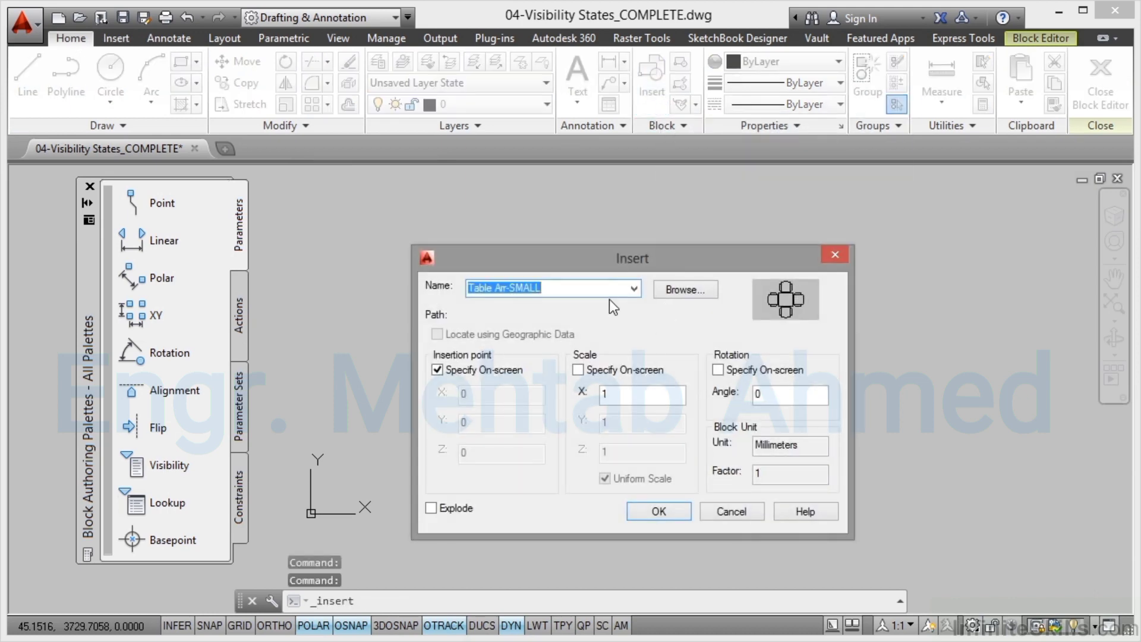
left_click(672, 511)
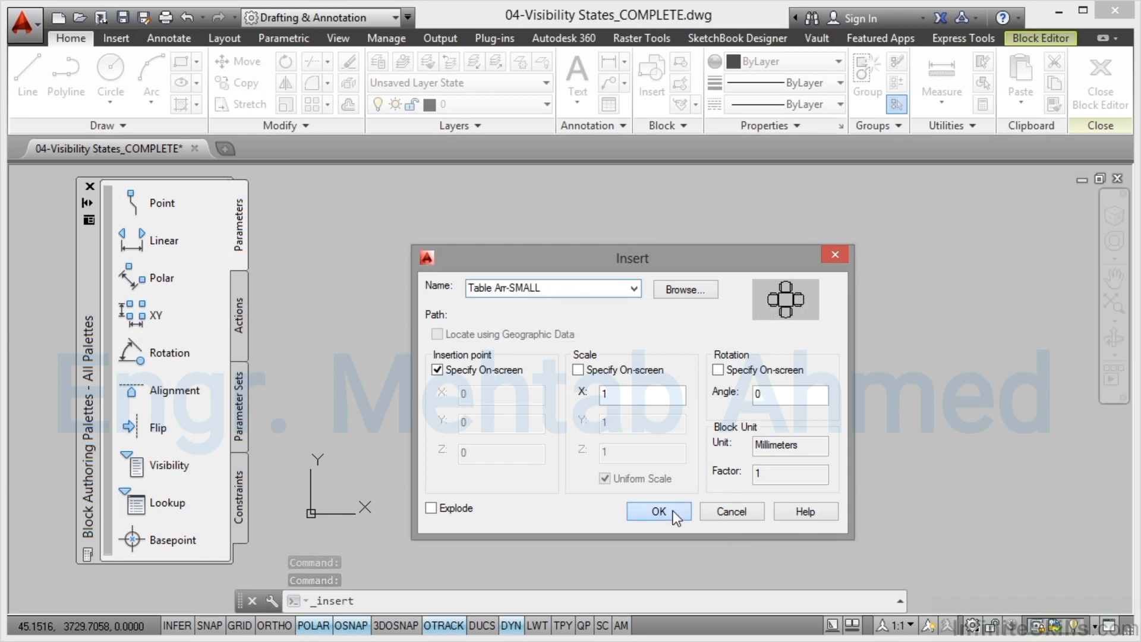
left_click(497, 355)
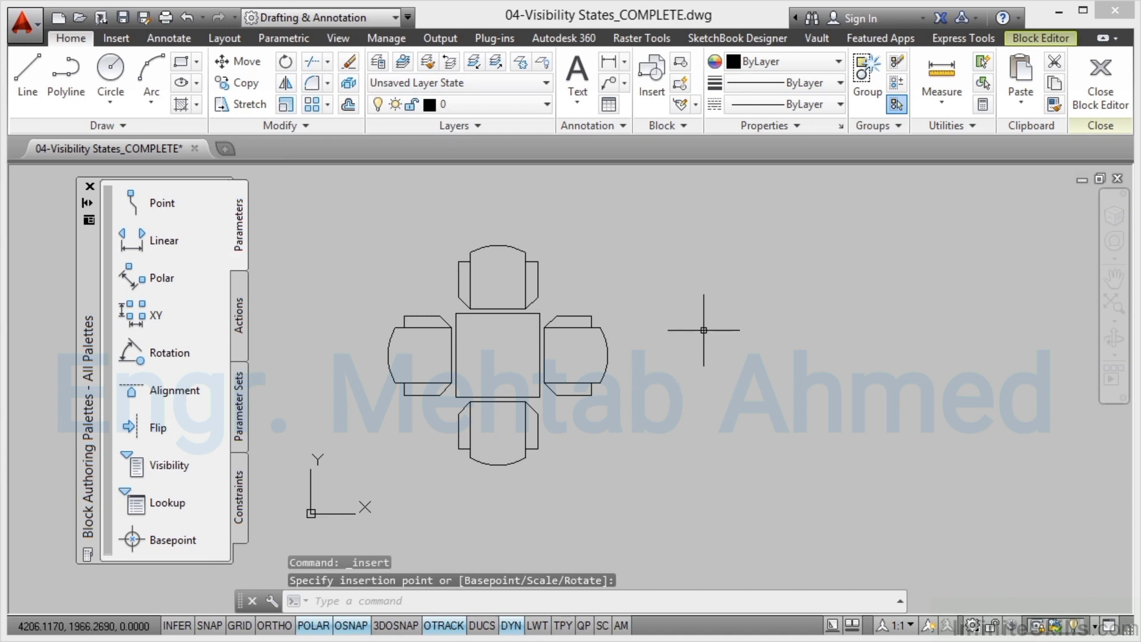
Step: Insert the Table Arr-MEDIUM block to the right of the small four-chair arrangement
scroll(704, 330, "down", 2)
mouse_move(771, 315)
middle_mouse_down()
mouse_move(652, 331)
mouse_move(604, 323)
middle_mouse_up()
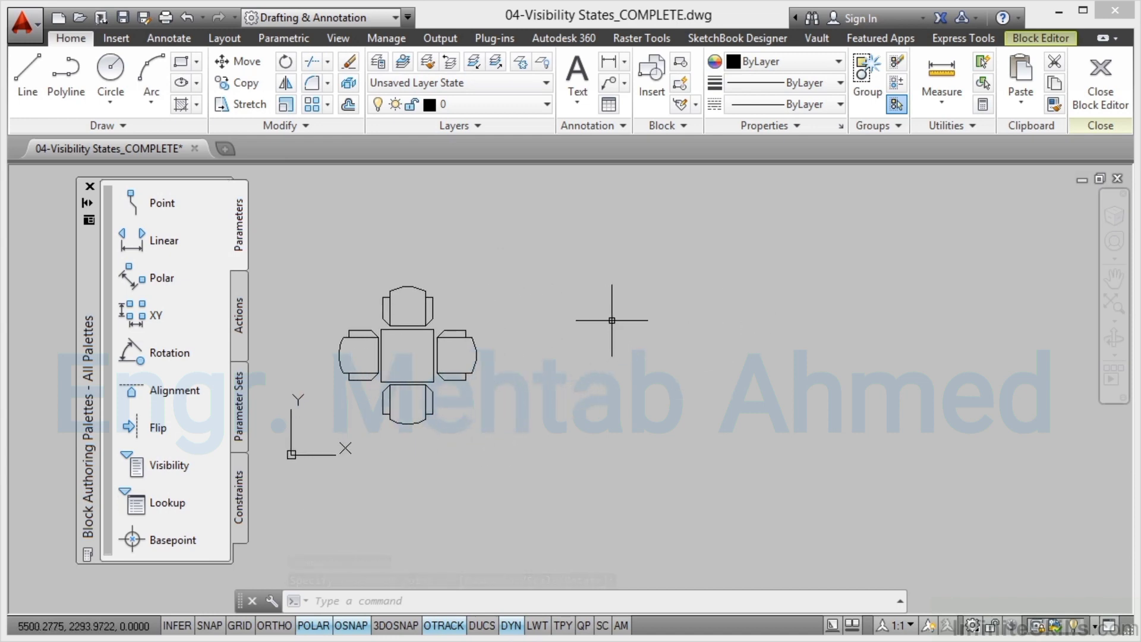
left_click(652, 104)
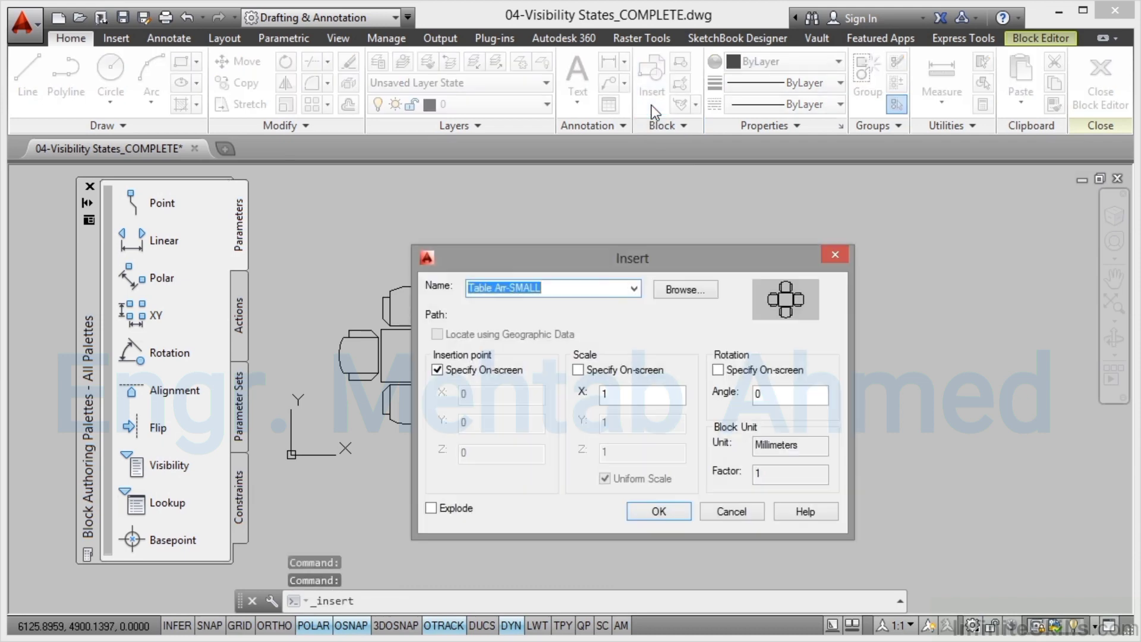
left_click(634, 288)
left_click(584, 339)
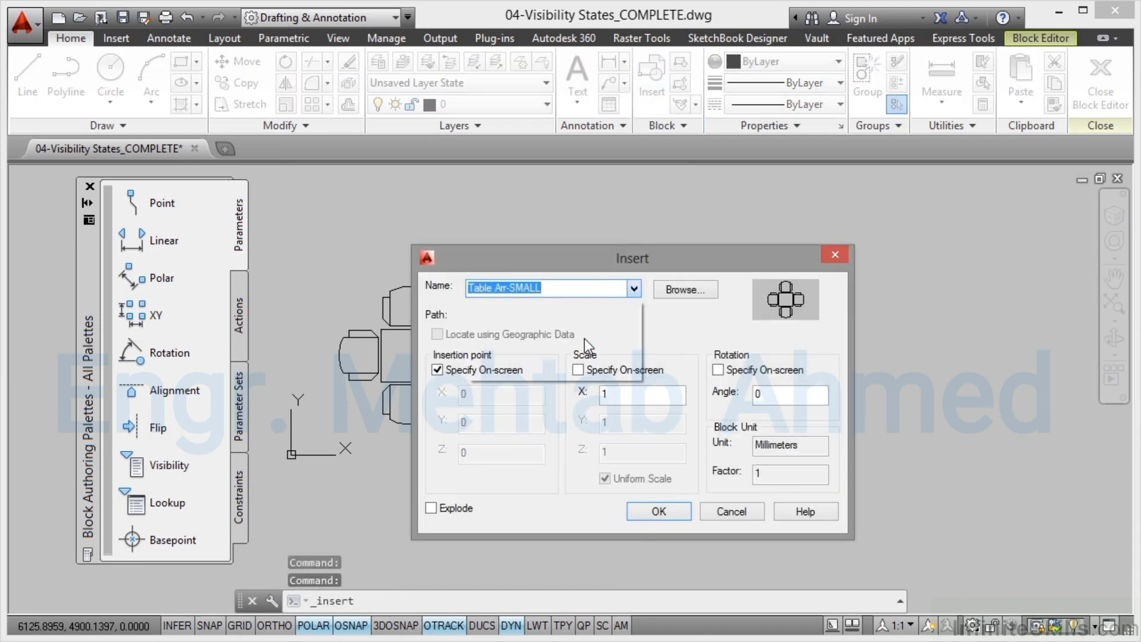
left_click(650, 516)
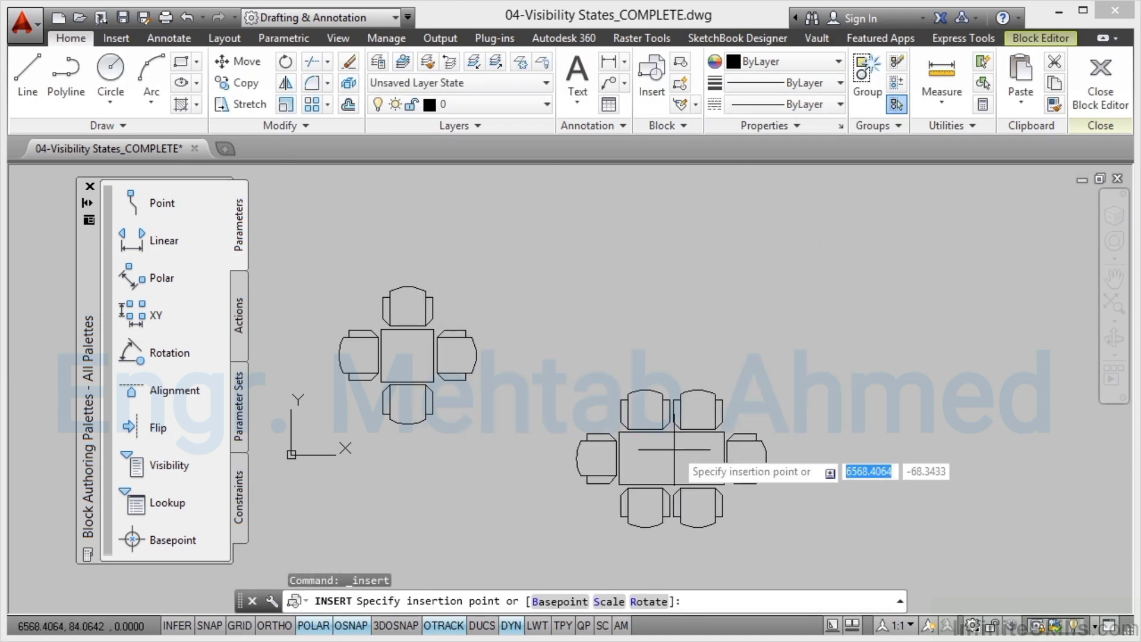
left_click(616, 350)
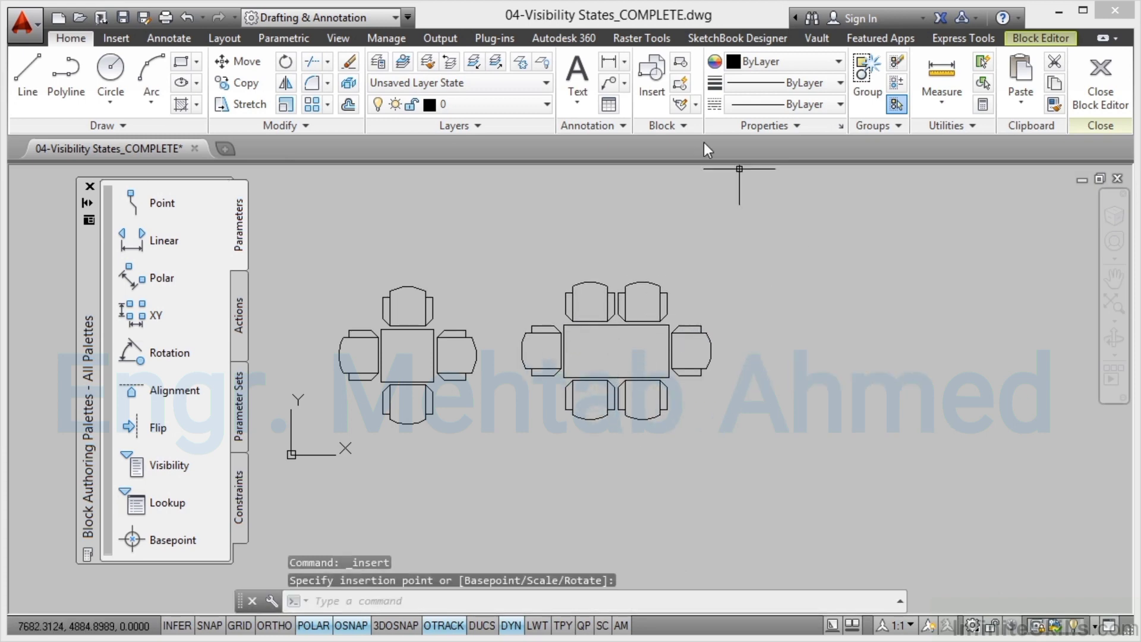
Step: Insert the Table Arr-LONG block to the right of the medium six-chair arrangement
left_click(656, 90)
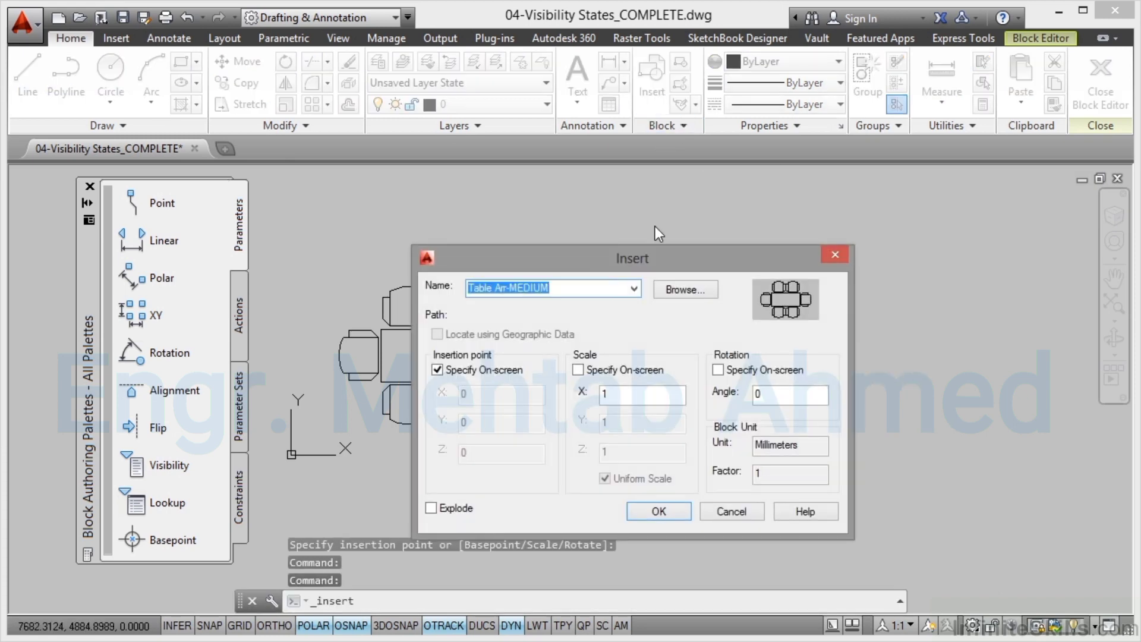
left_click(634, 288)
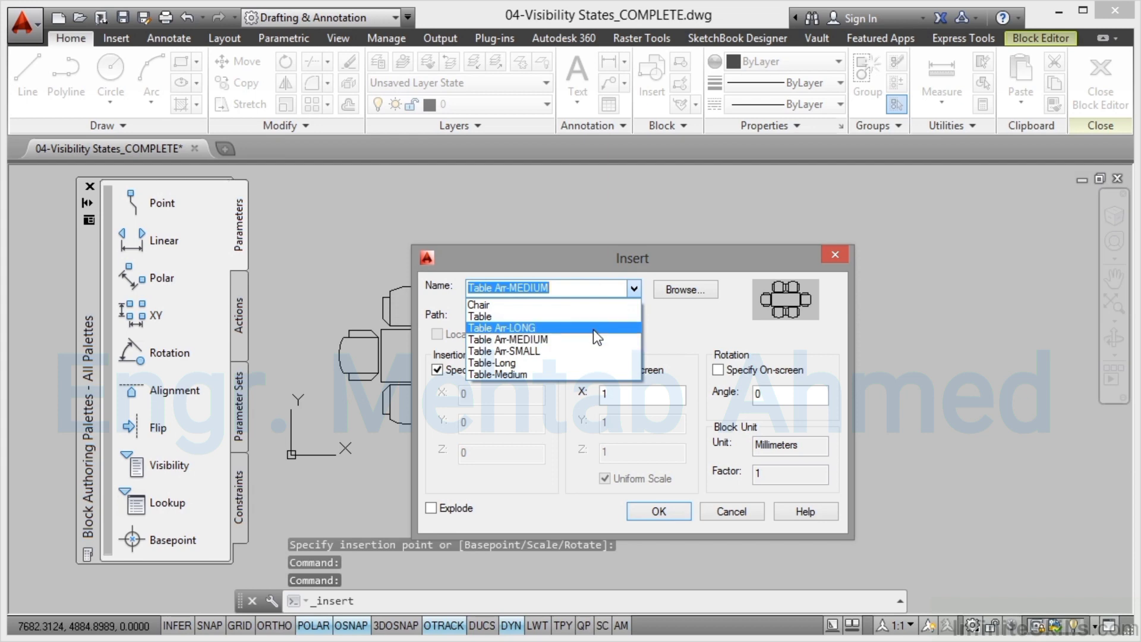
left_click(593, 330)
left_click(670, 505)
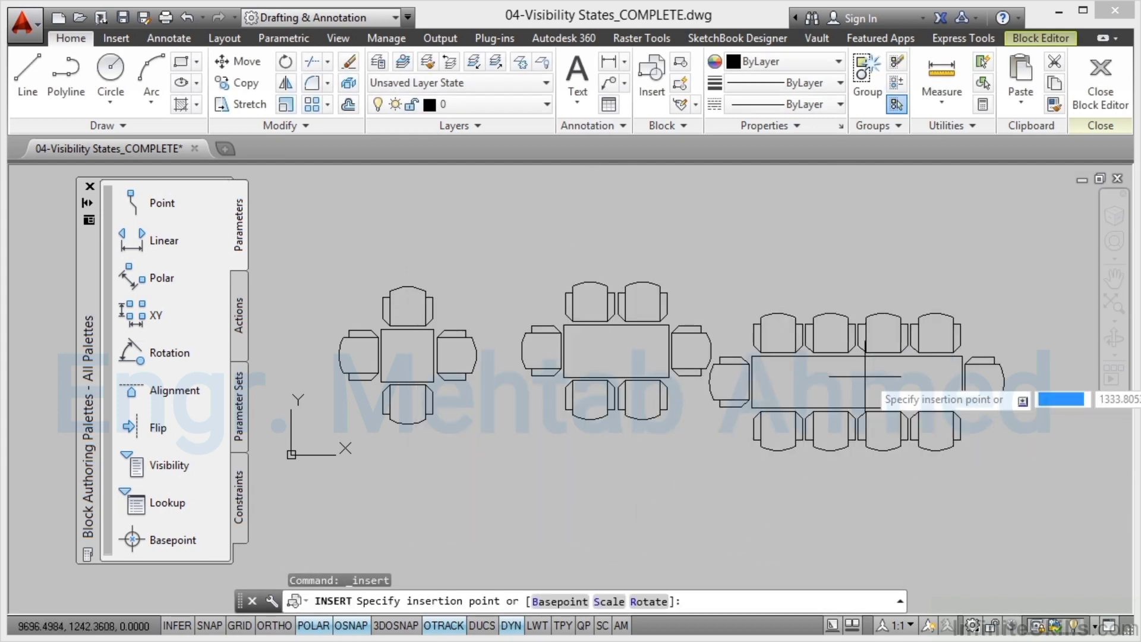
left_click(882, 337)
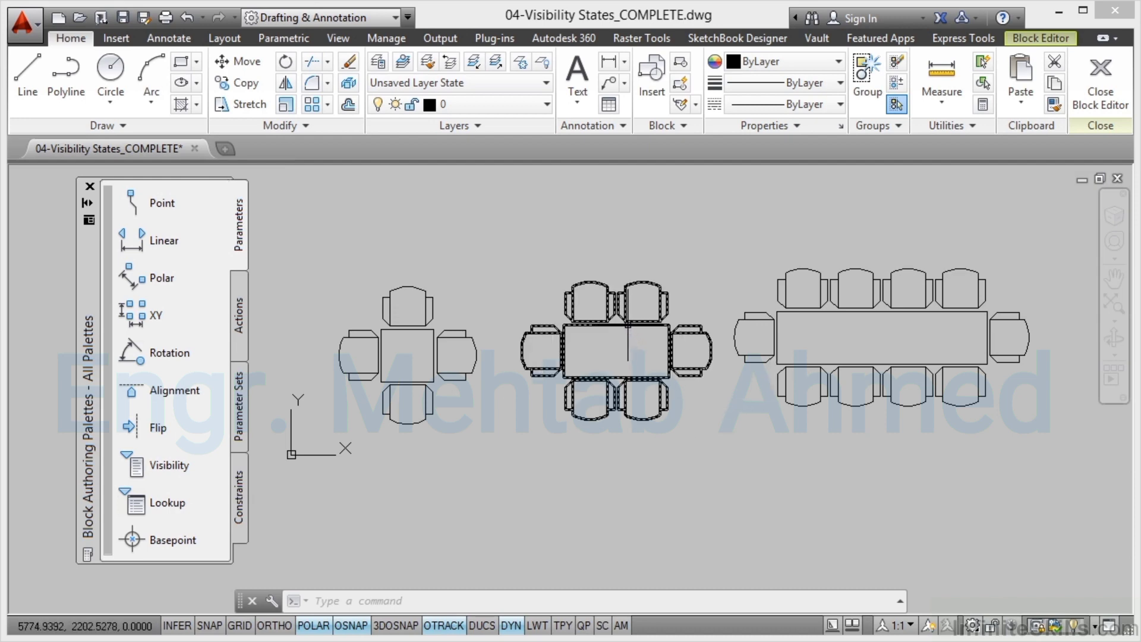
Step: Move the medium arrangement so its table's lower-left corner coincides with the small table's lower-left corner
left_click(627, 324)
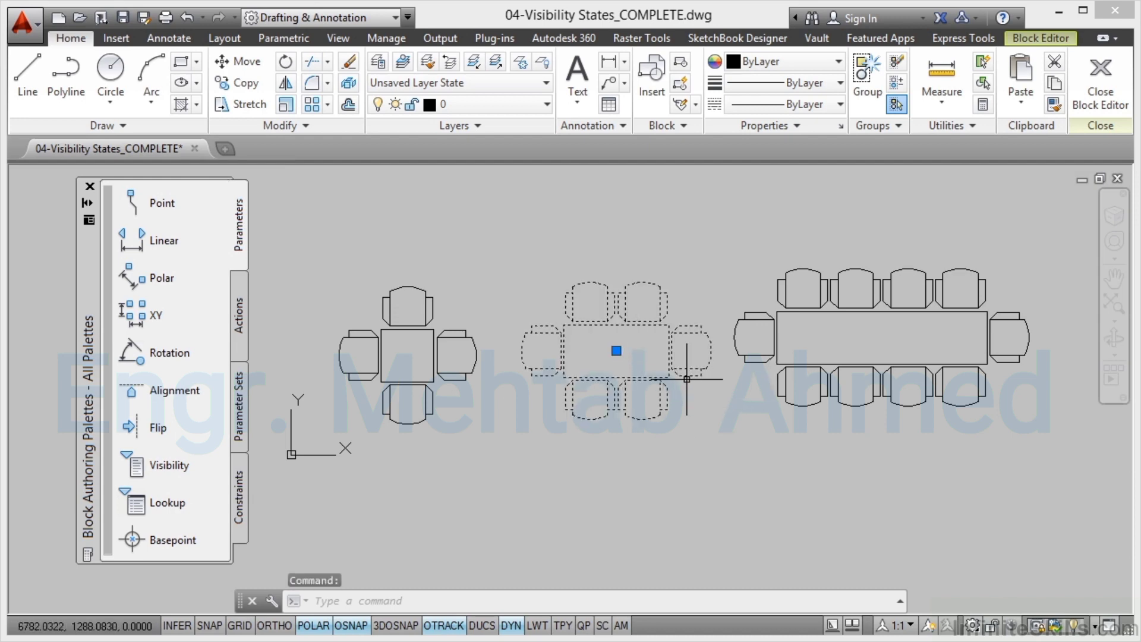
right_click(581, 180)
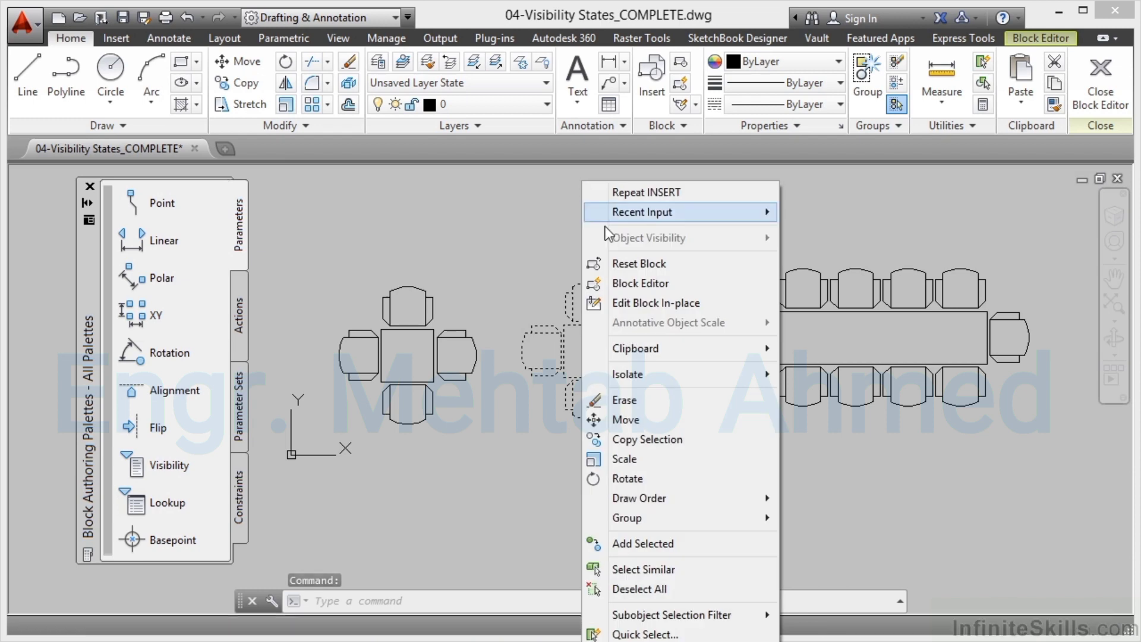
left_click(644, 419)
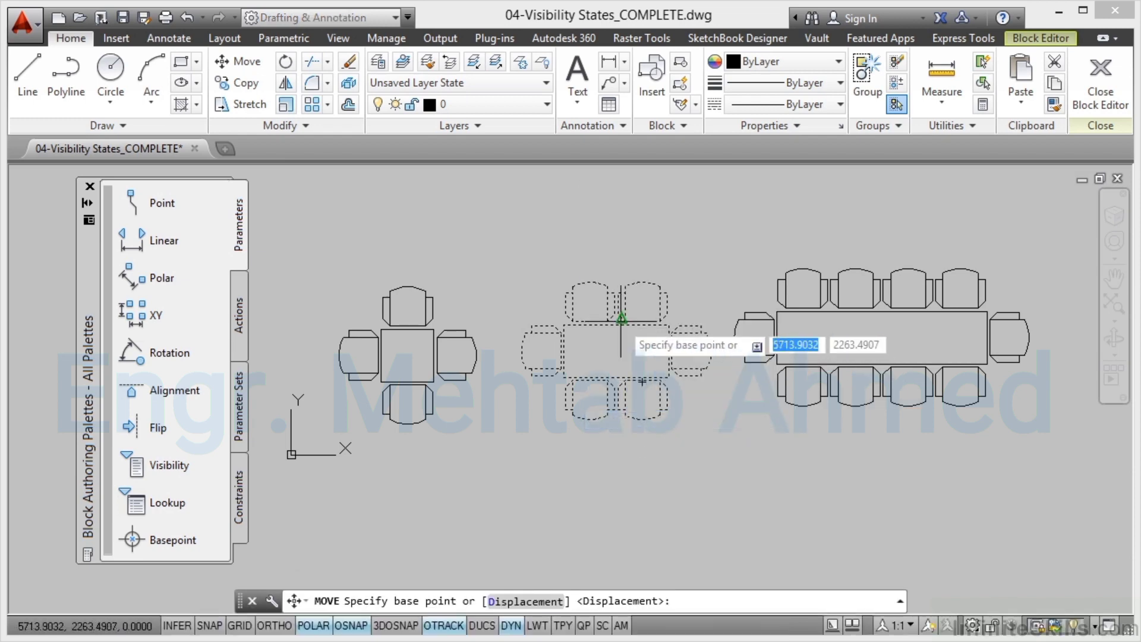
left_click(564, 375)
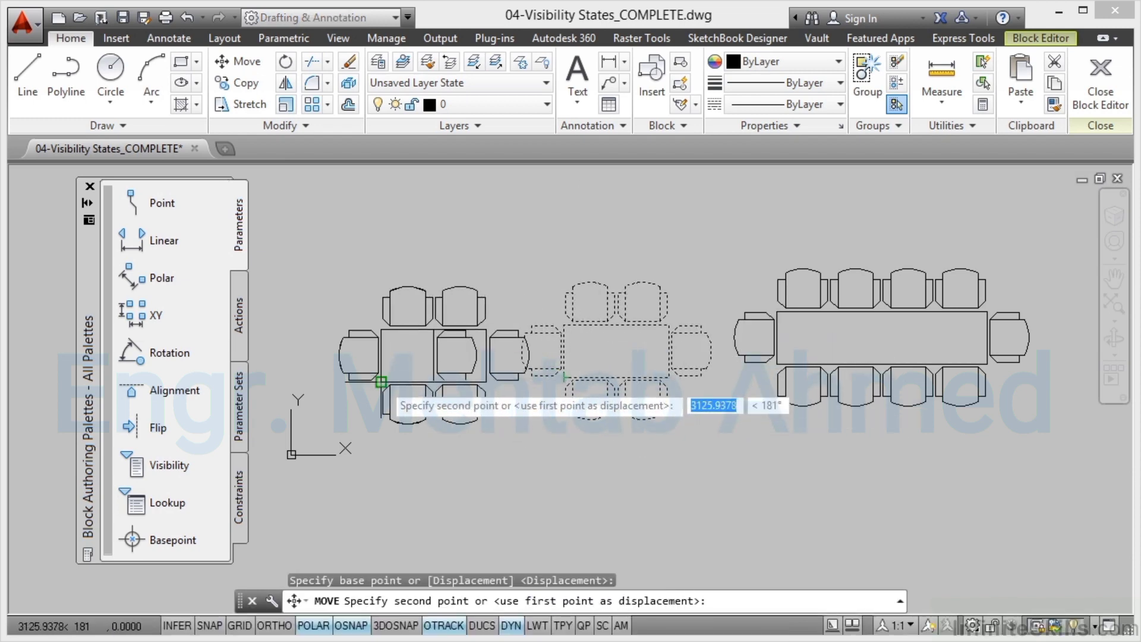
left_click(381, 382)
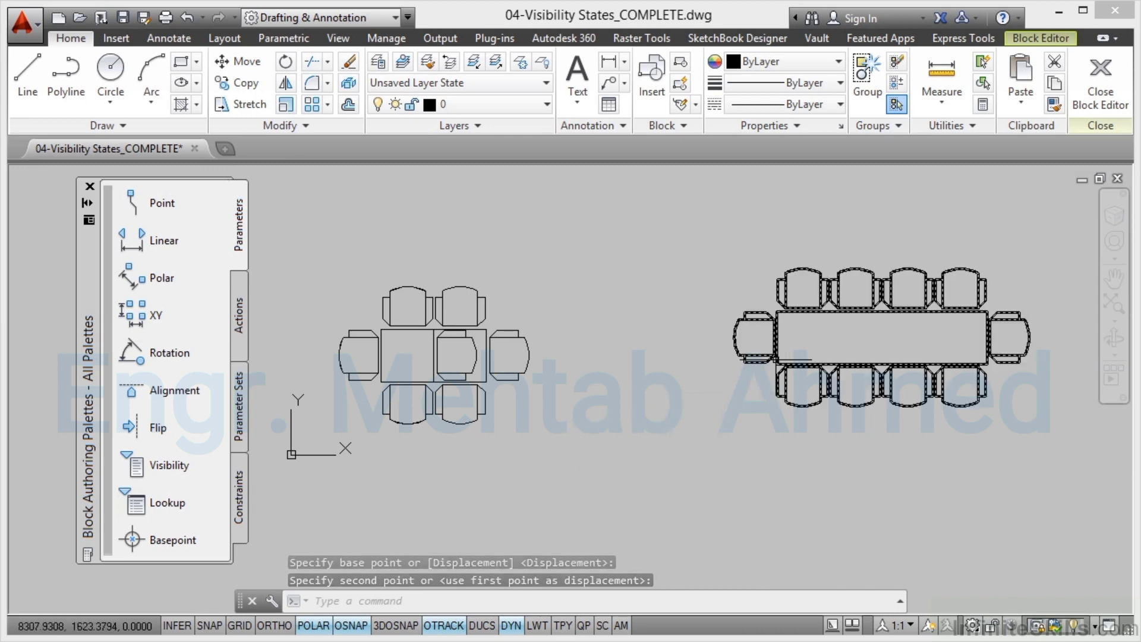
Step: Move the long arrangement by its table's lower-left corner onto the shared lower-left corner of the small and medium tables
left_click(766, 343)
right_click(640, 173)
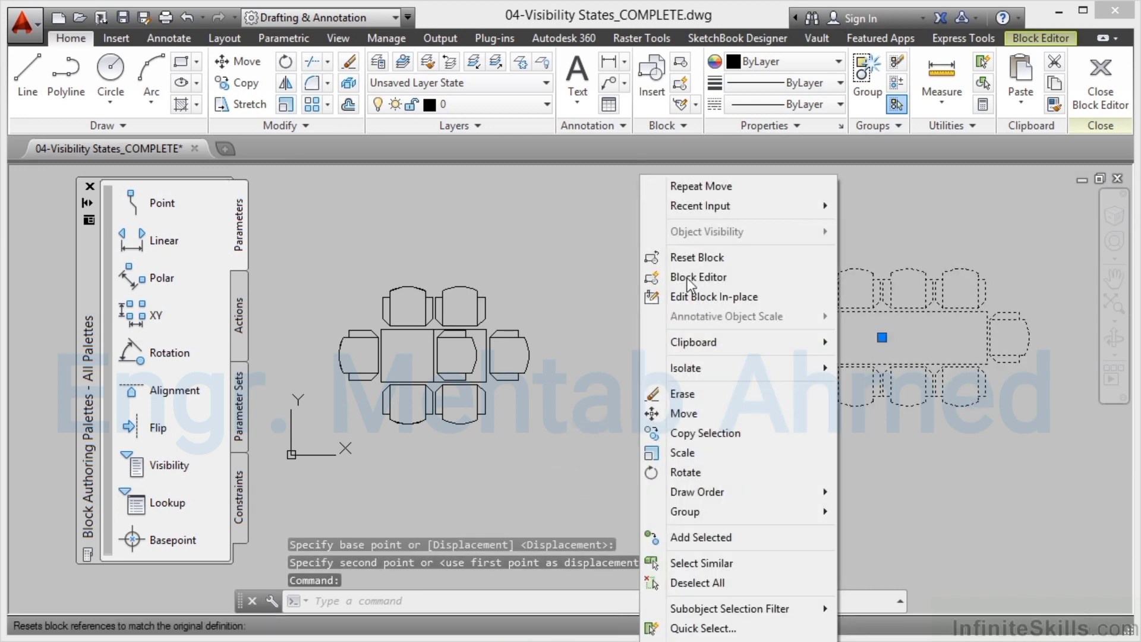
left_click(683, 413)
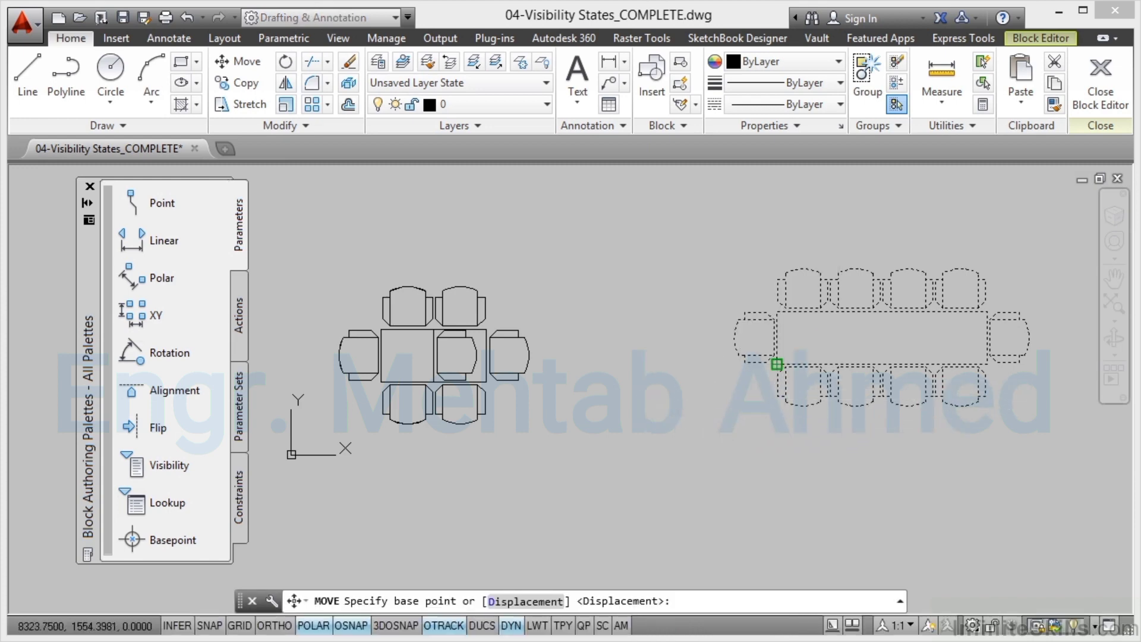
left_click(776, 363)
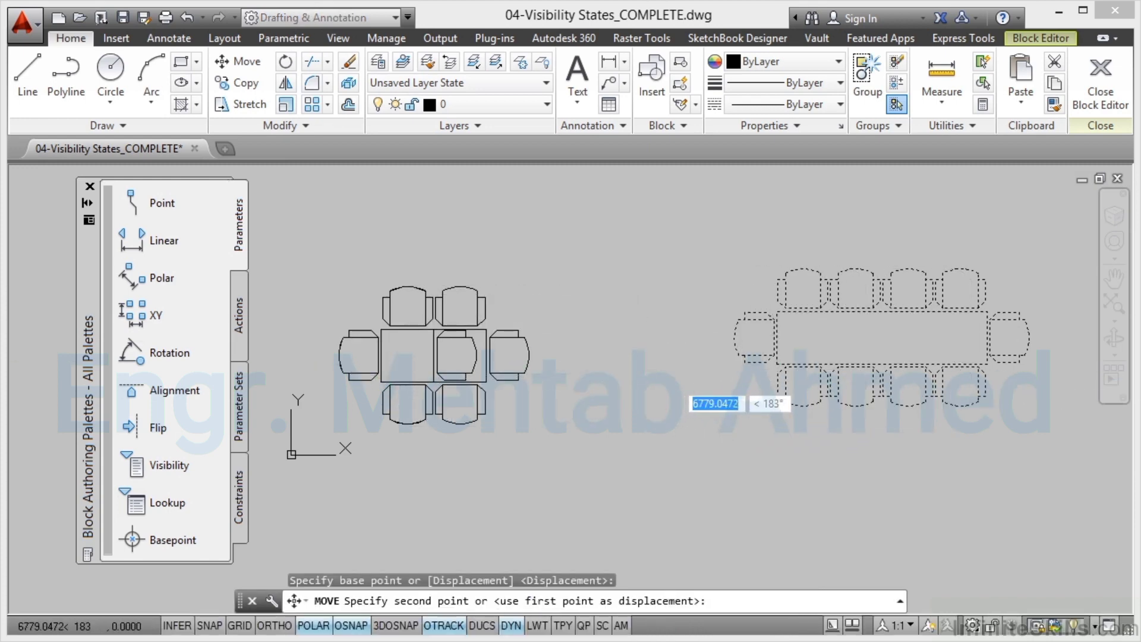
left_click(380, 382)
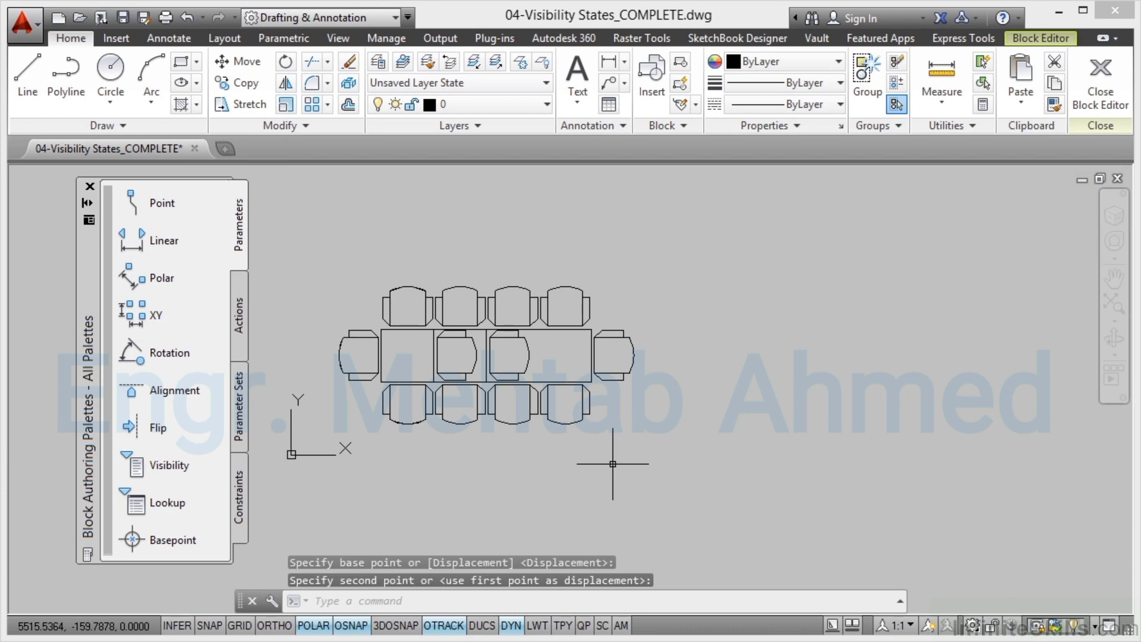
Step: Place a Basepoint parameter at the shared lower-left corner of the three overlapping tables
mouse_move(502, 449)
middle_mouse_down()
mouse_move(638, 418)
mouse_move(683, 488)
middle_mouse_up()
scroll(639, 418, "up", 3)
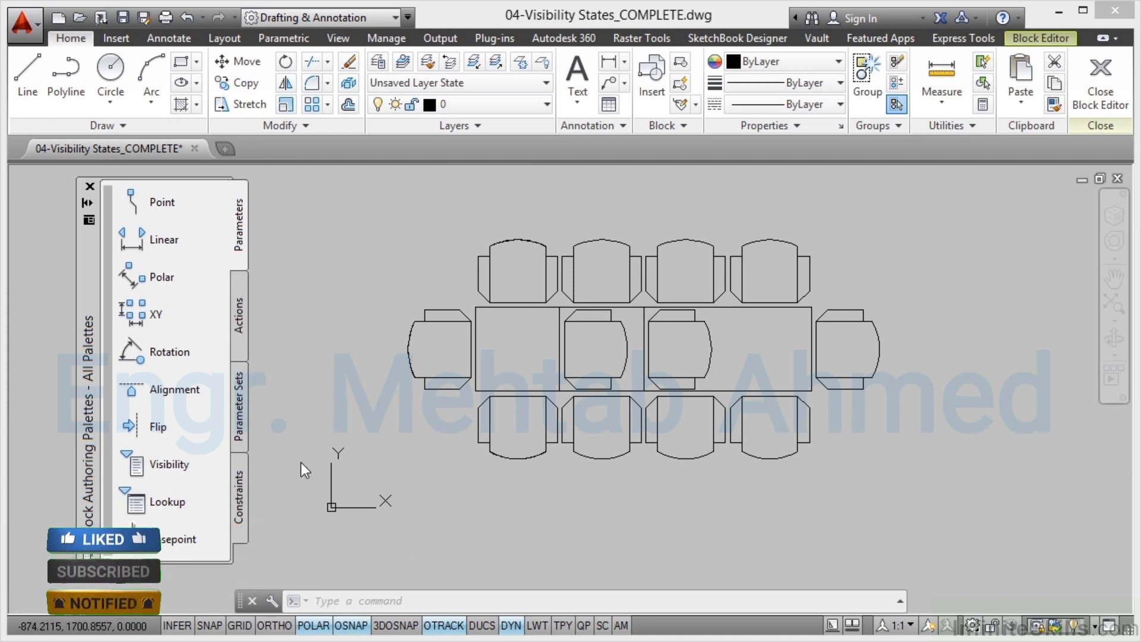
left_click(169, 539)
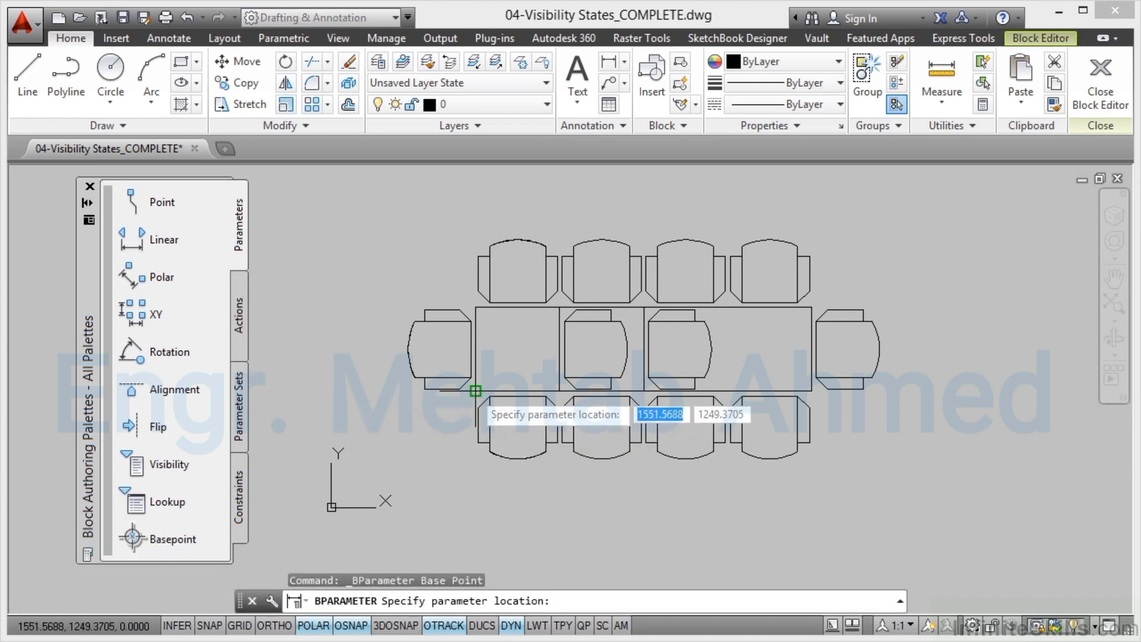
left_click(476, 390)
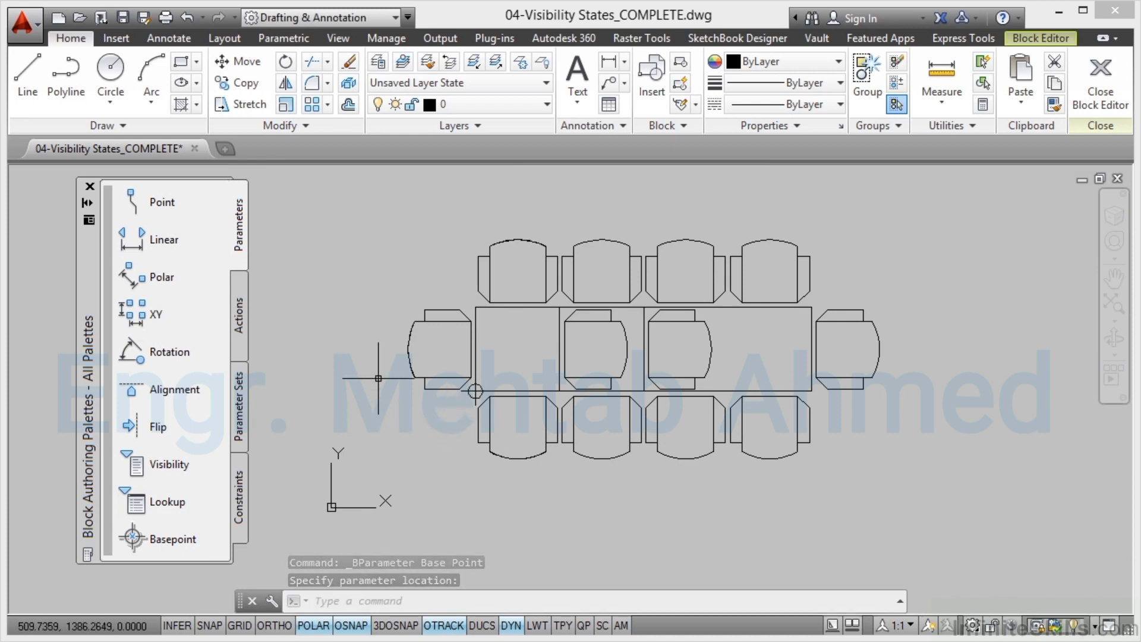
Step: Place a Point parameter on the tables' shared lower-left base point, with its label offset to the lower left
left_click(165, 206)
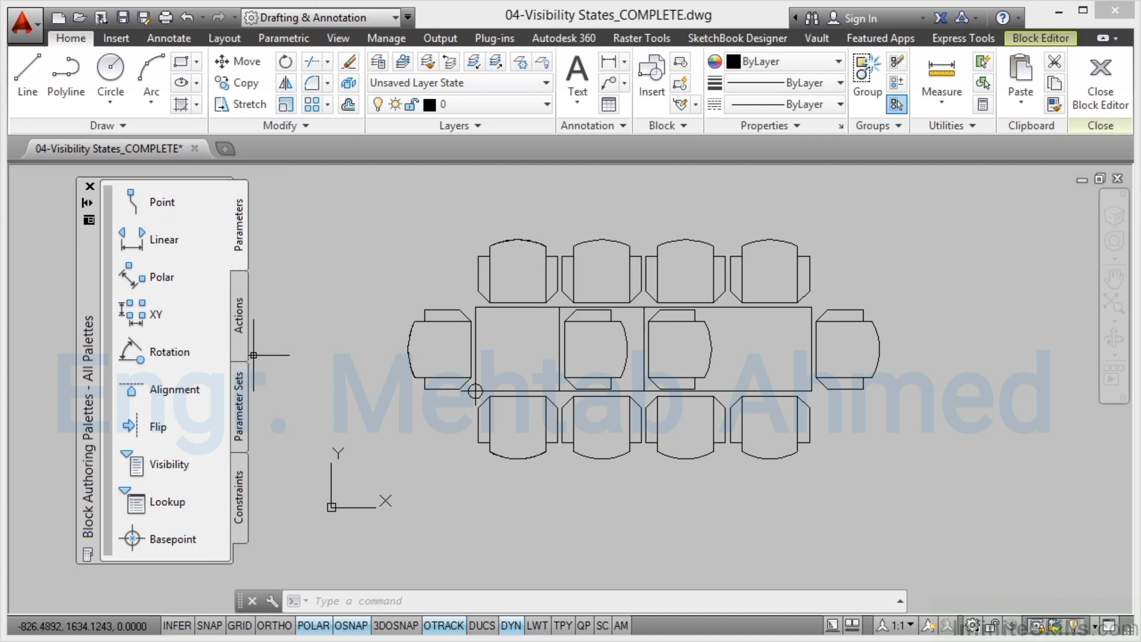
left_click(160, 206)
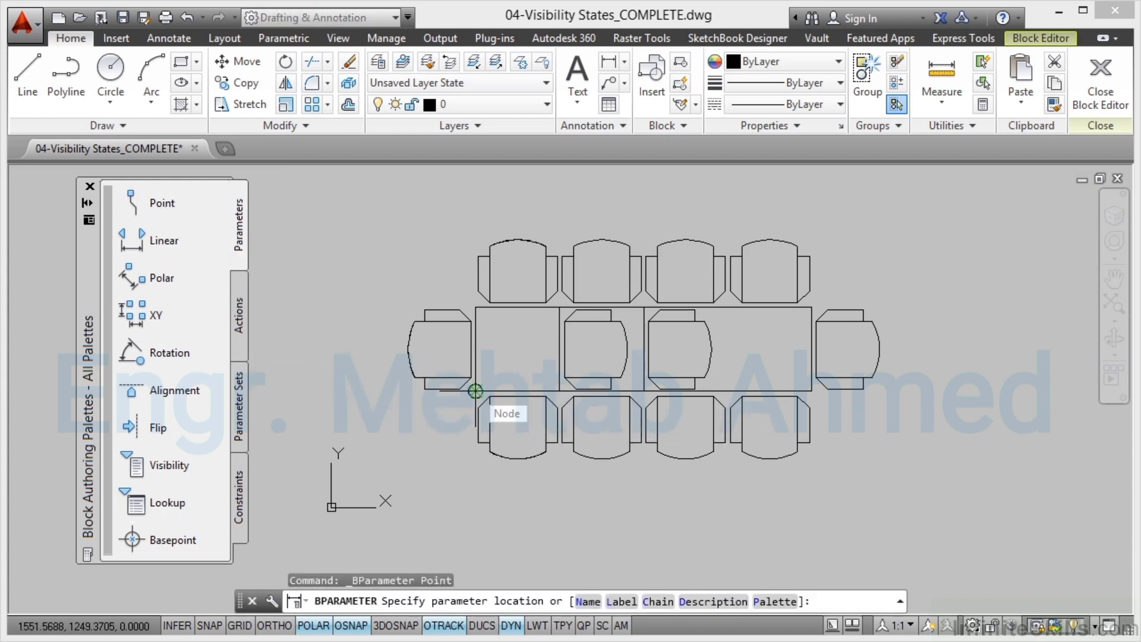
left_click(475, 391)
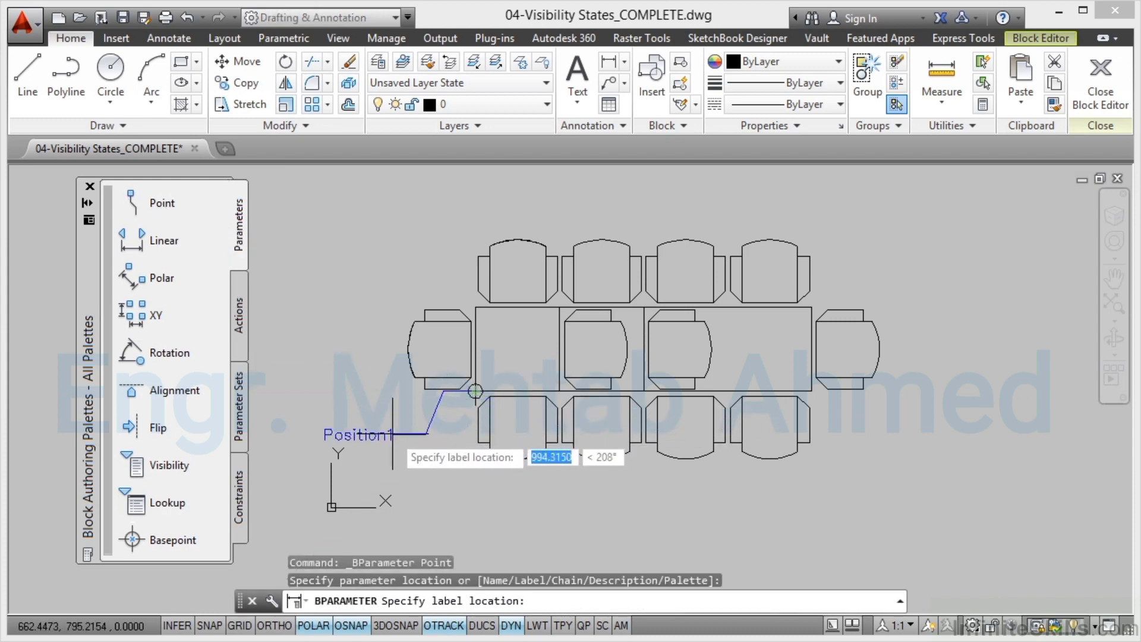
left_click(368, 416)
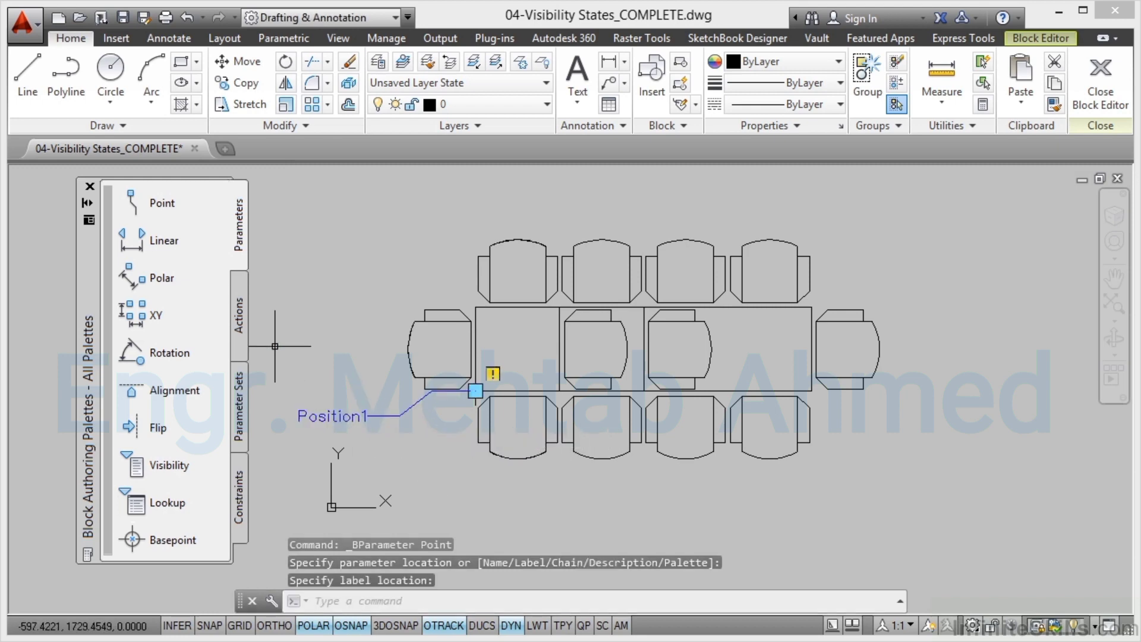
Step: Add a Move action to the Position1 point parameter, with all three table arrangements in its selection set
left_click(241, 320)
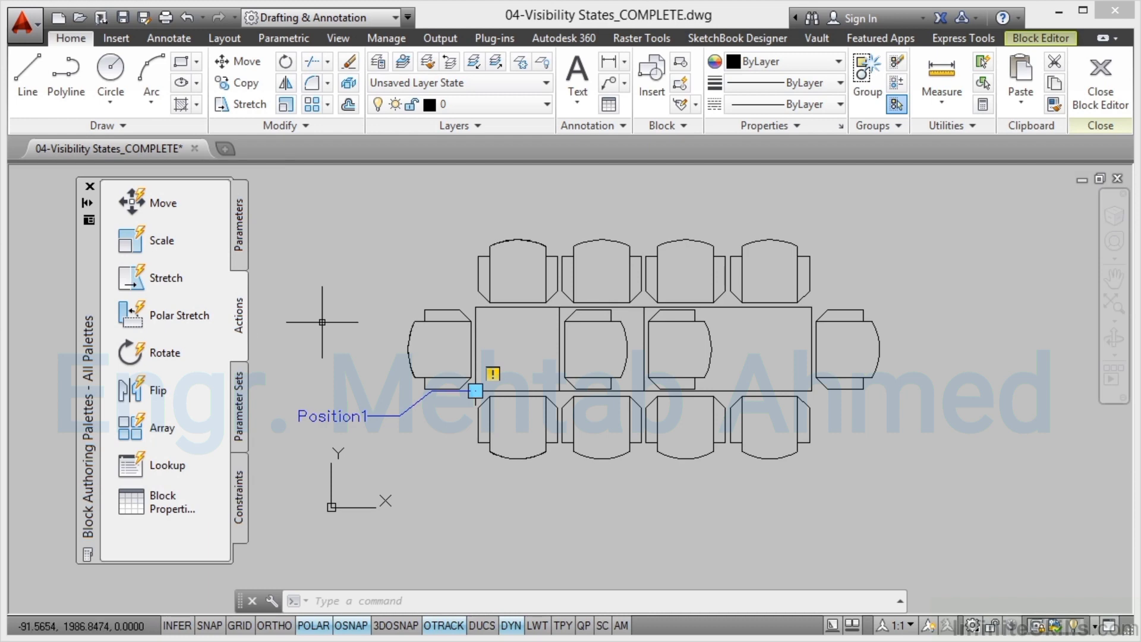
left_click(169, 207)
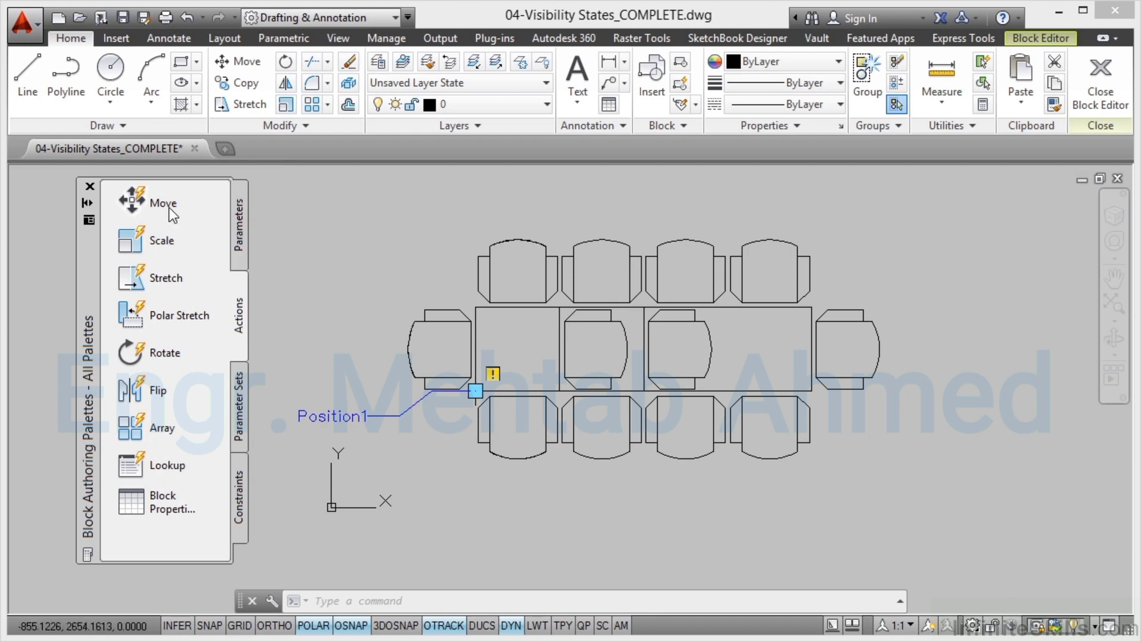
left_click(403, 412)
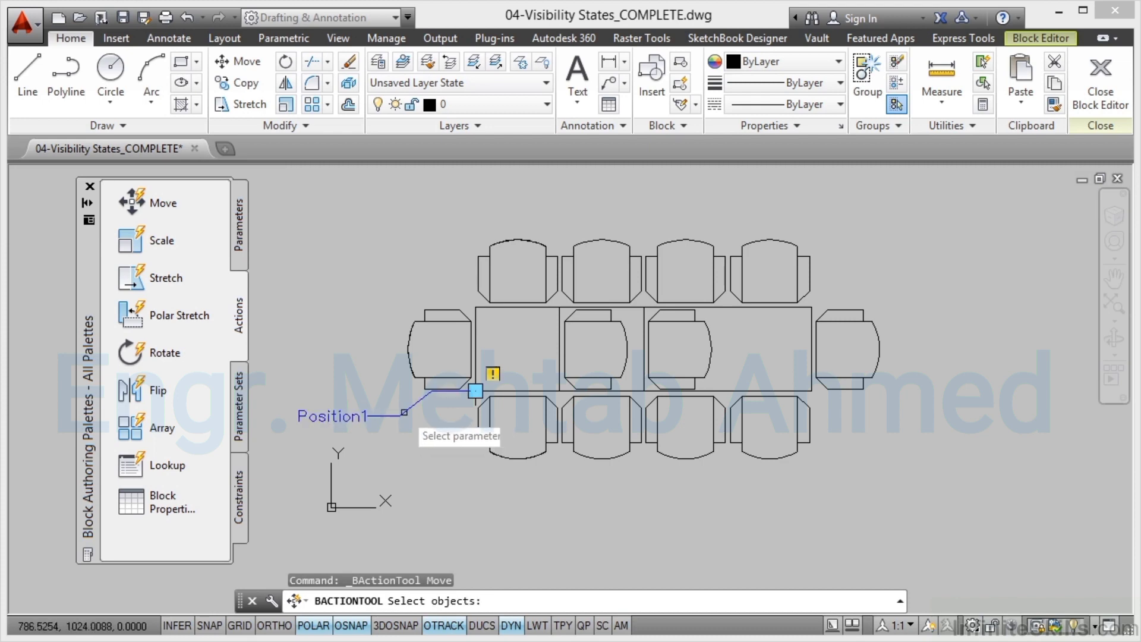
left_click(984, 514)
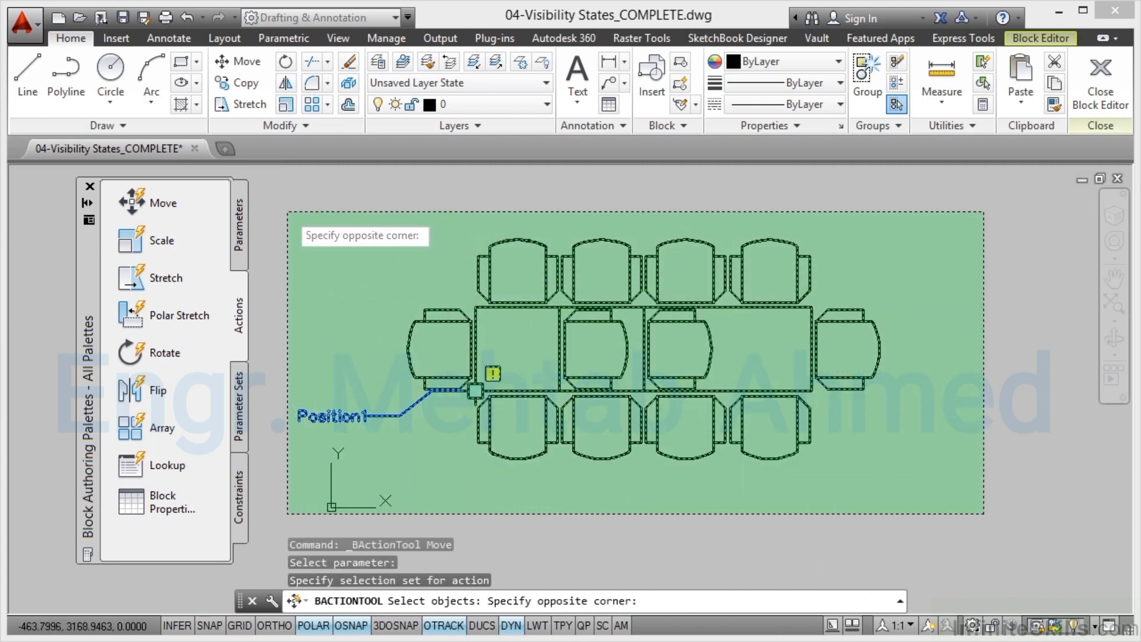
left_click(288, 211)
key("Return")
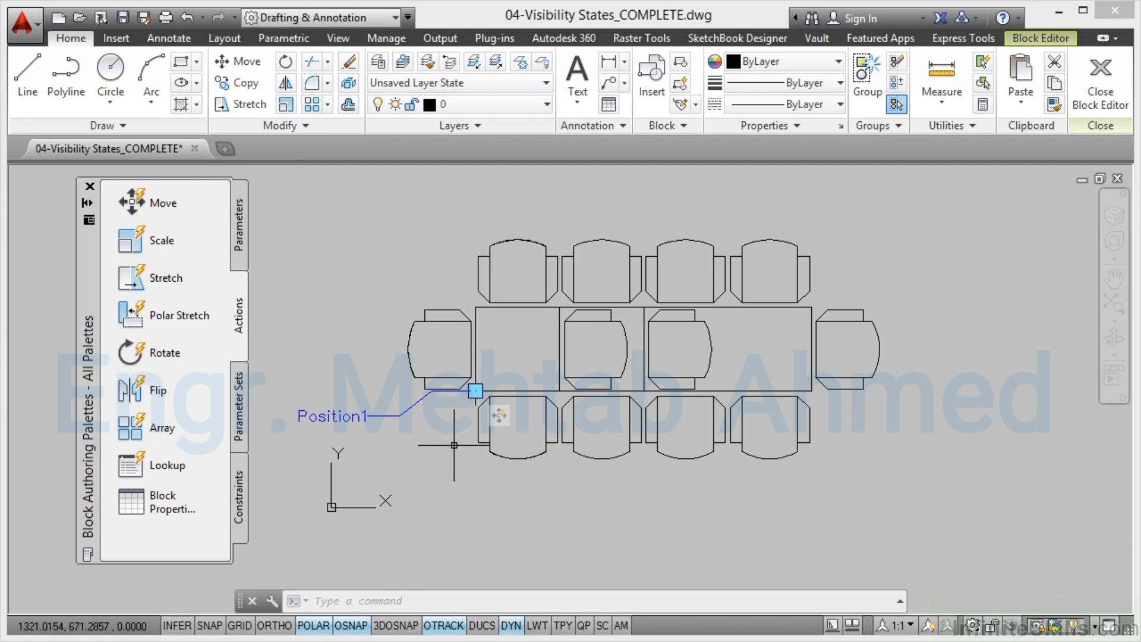
Step: Place a Visibility parameter just above the left end chair of the overlapping table arrangements
left_click(240, 233)
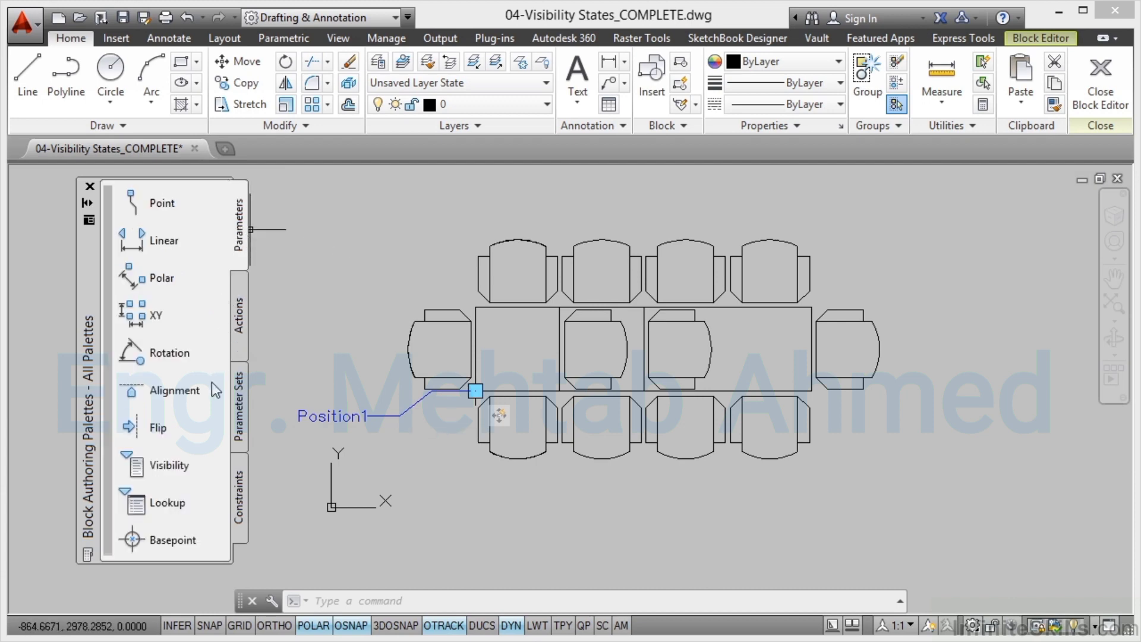
left_click(173, 466)
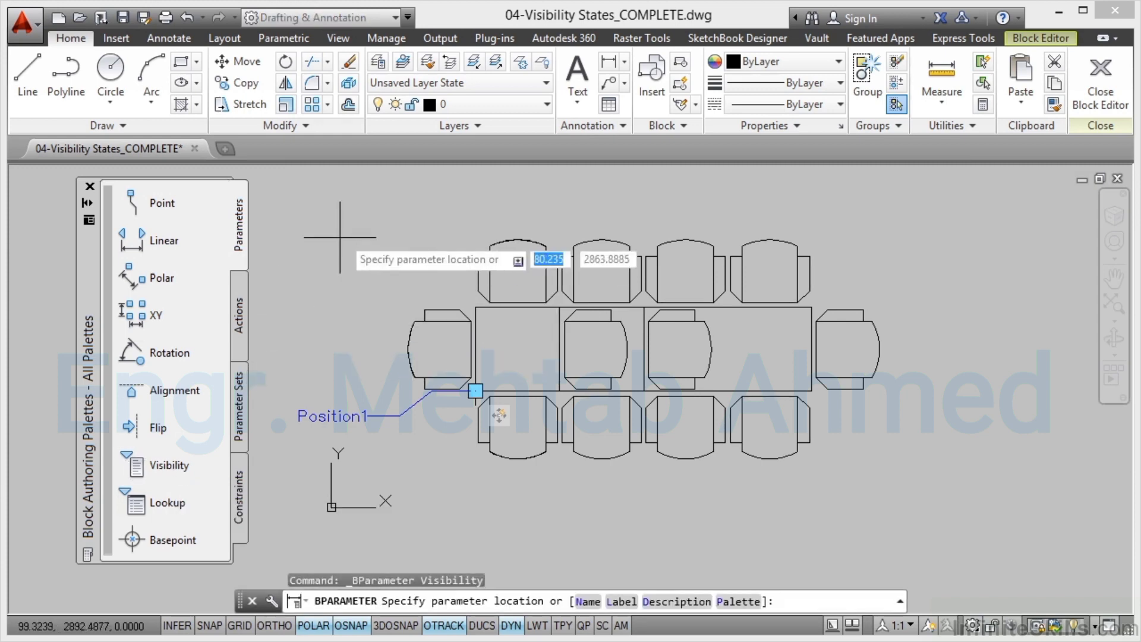
left_click(440, 272)
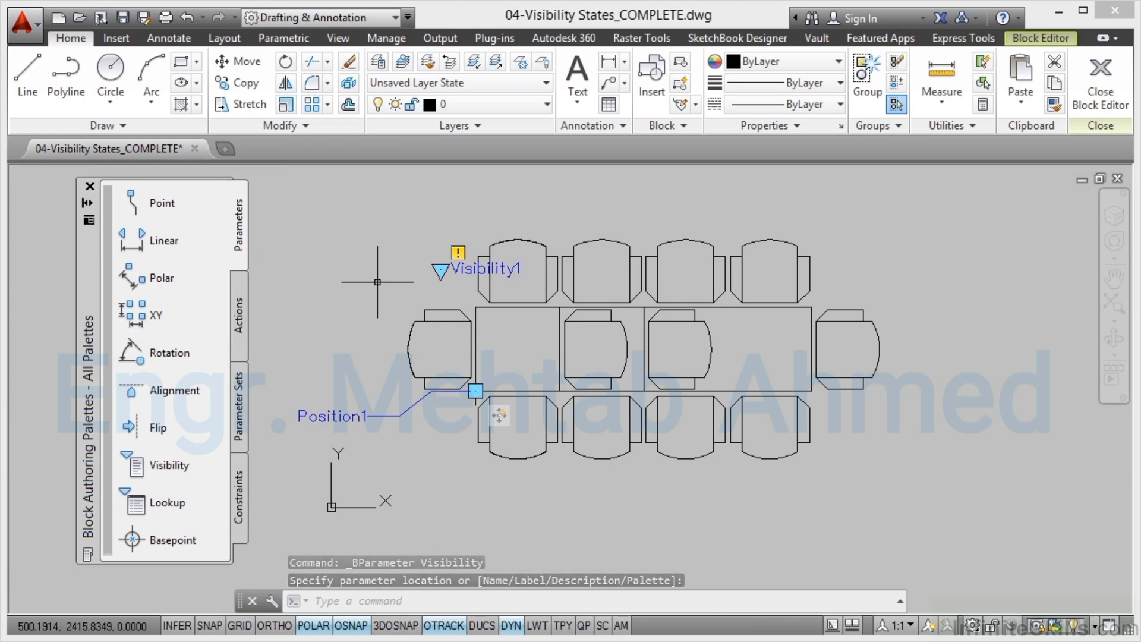
Step: Rename the default visibility state VisibilityState0 to Table Arr-SMALL
left_click(1040, 38)
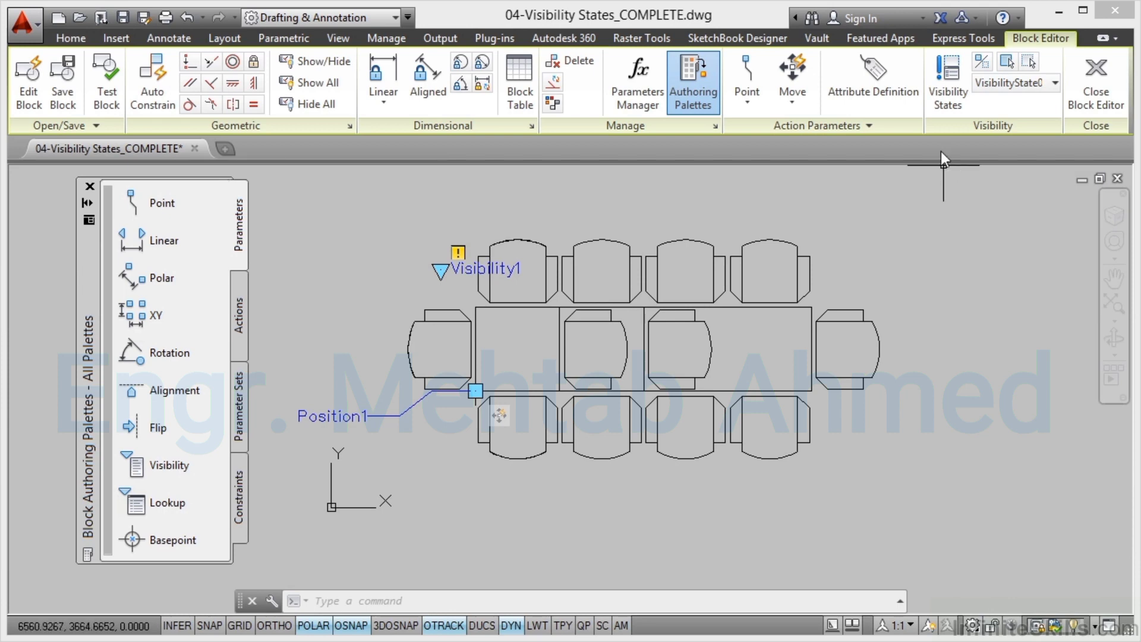
left_click(951, 90)
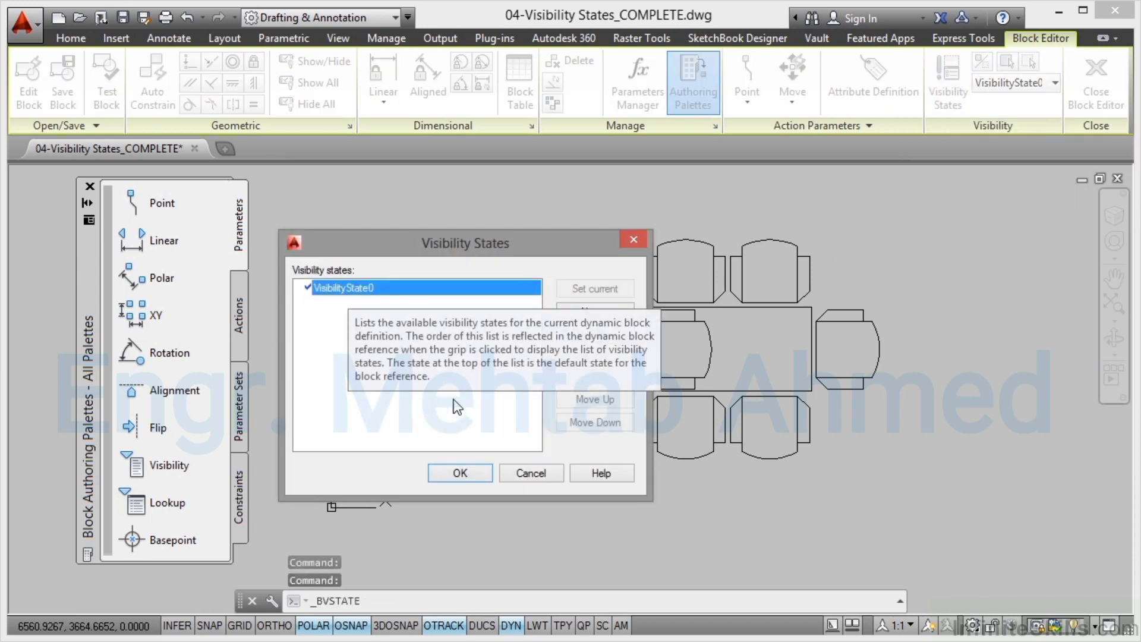
left_click(615, 336)
type("Table Arr-SMALL")
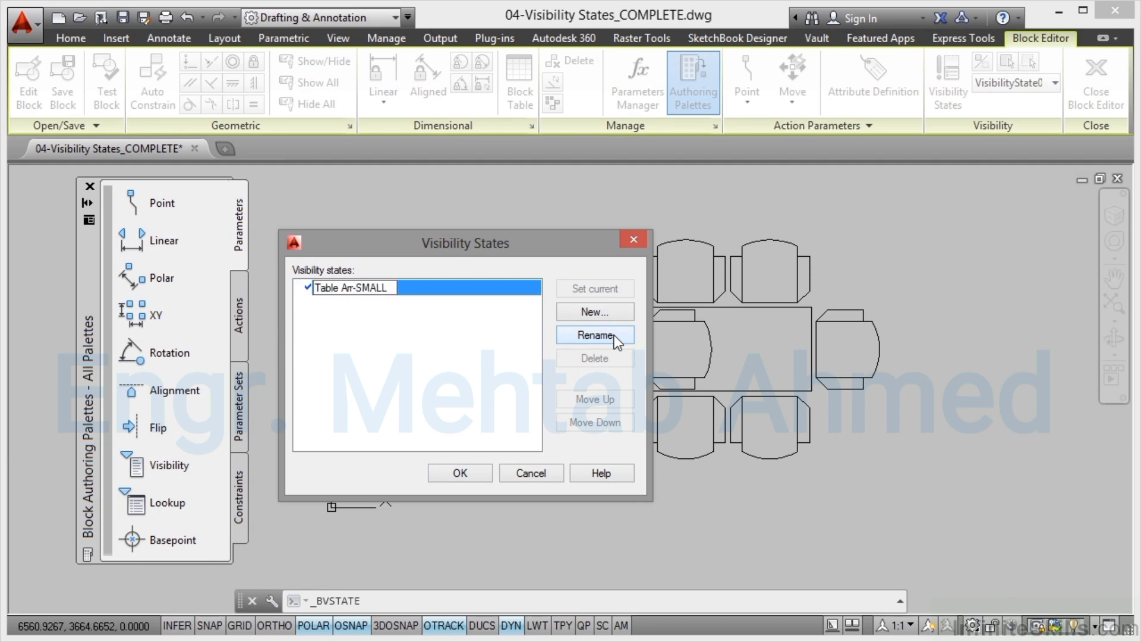
key("Return")
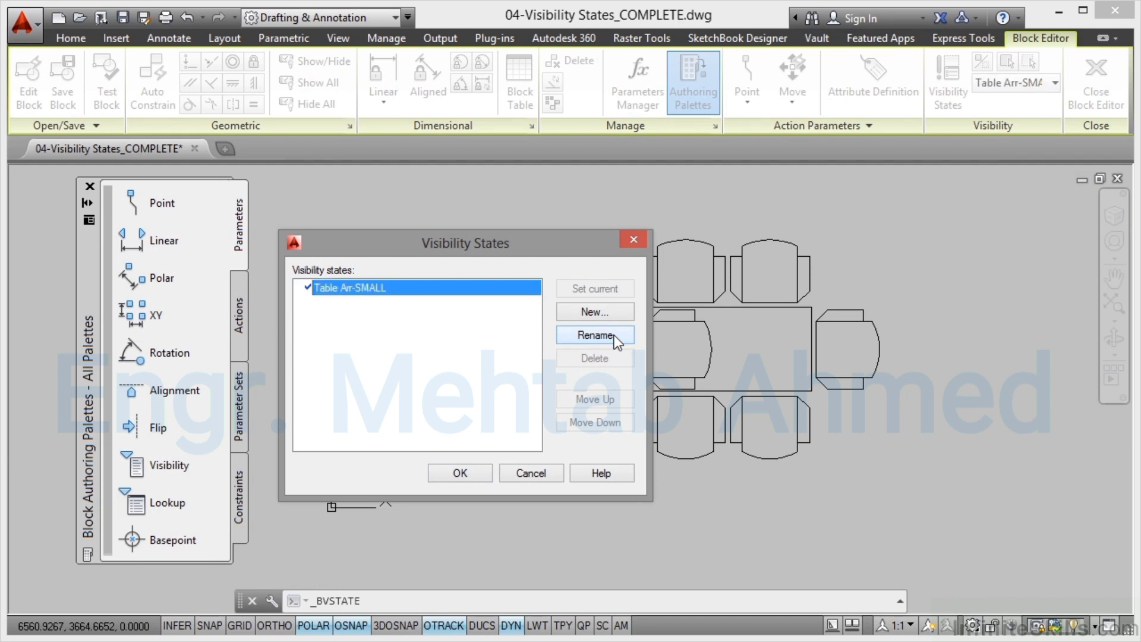
Step: Create two more visibility states, Table Arr-MEDIUM and Table Arr-LONG, leaving the visibility of existing objects unchanged
left_click(612, 315)
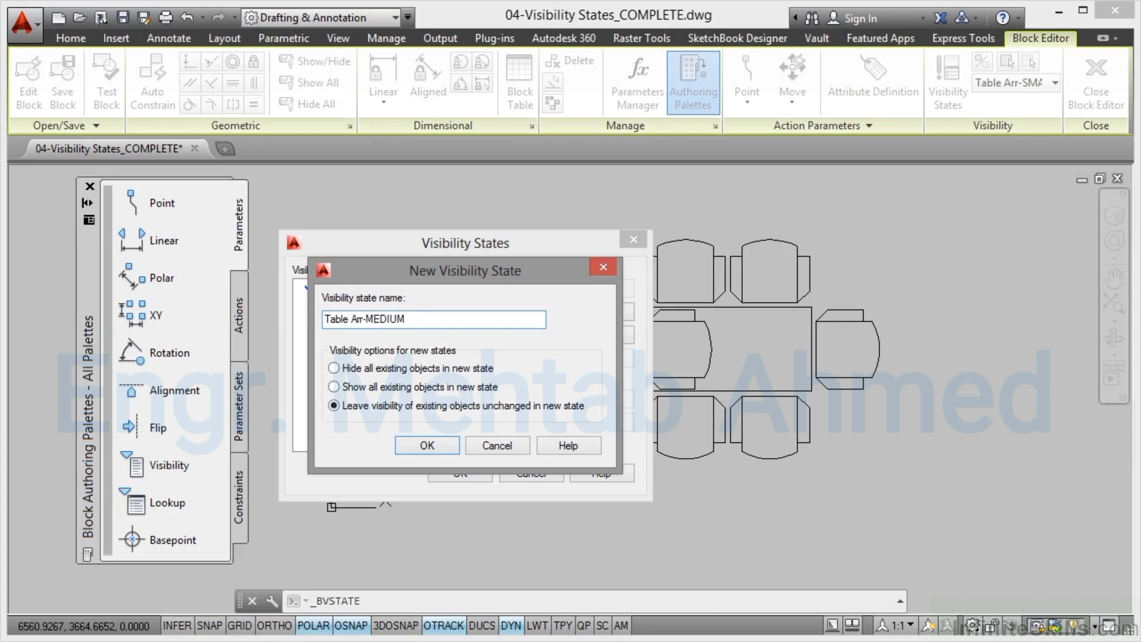
key("Return")
left_click(612, 317)
left_click(401, 445)
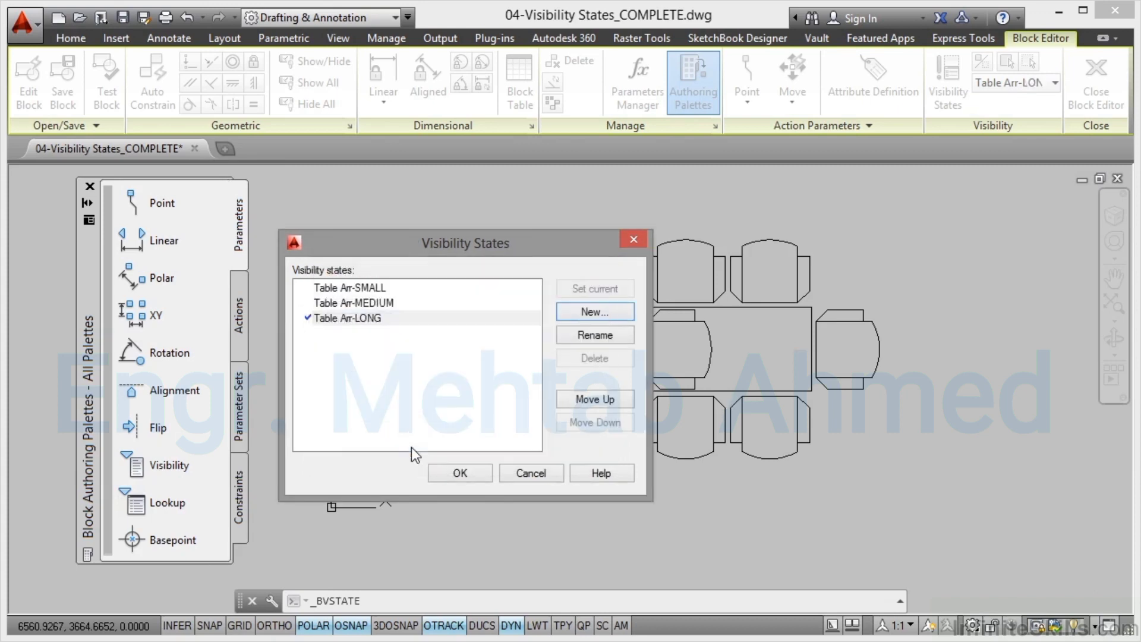
Step: Make Table Arr-SMALL the current visibility state and accept the list of states
left_click(372, 288)
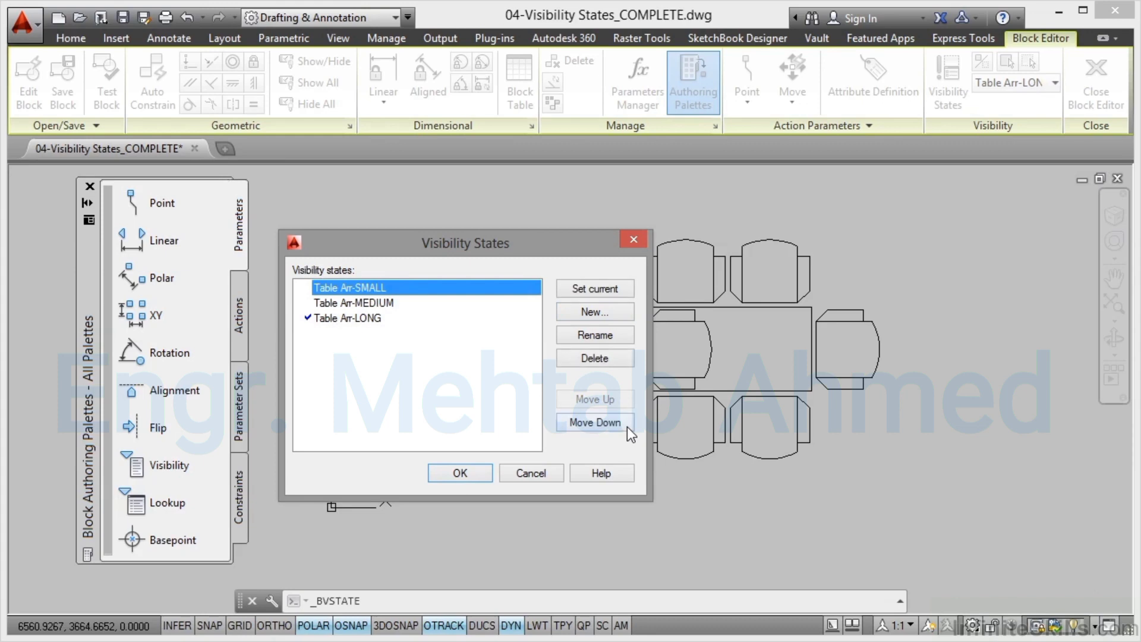
left_click(604, 289)
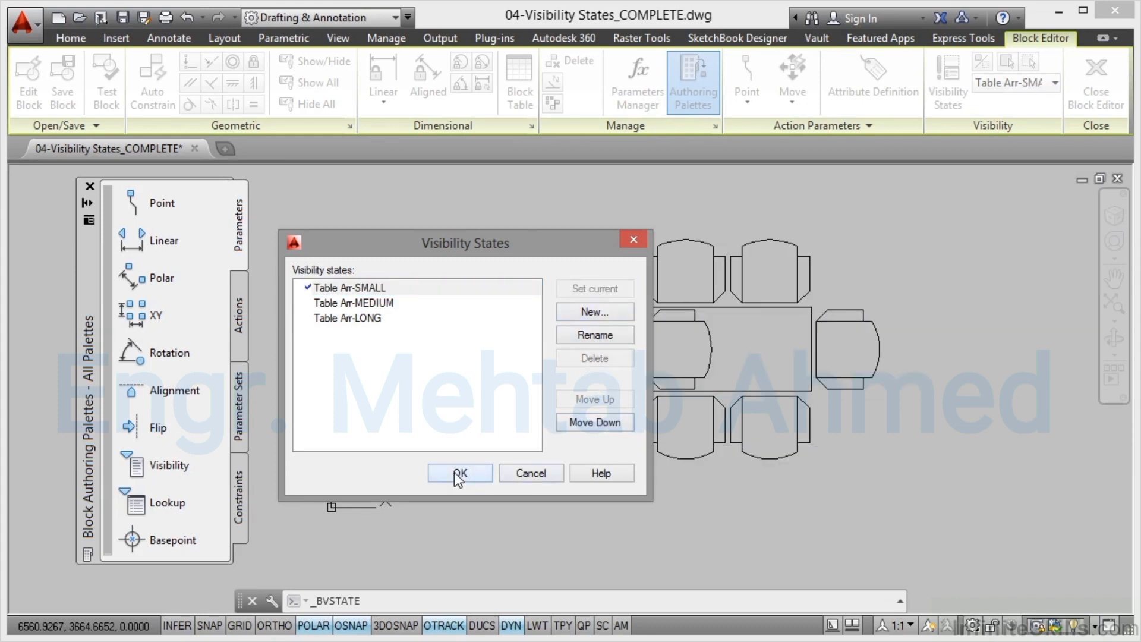
left_click(456, 472)
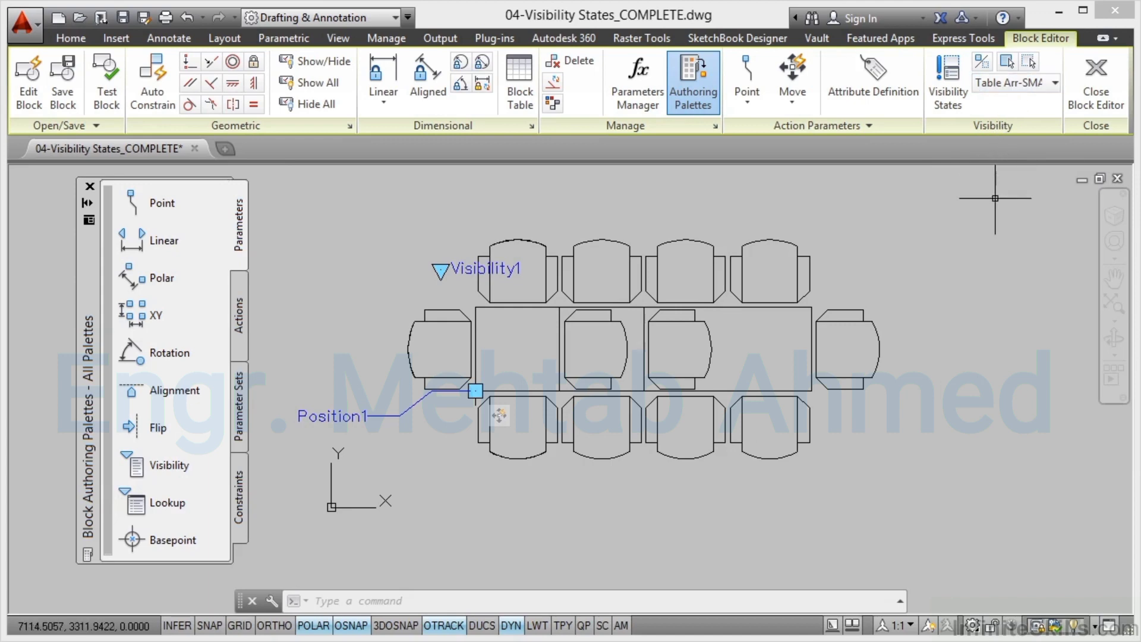
Step: Set BVMODE to 1 so hidden objects display dimmed, and make the small four-chair arrangement visible in the Table Arr-SMALL state
left_click(978, 63)
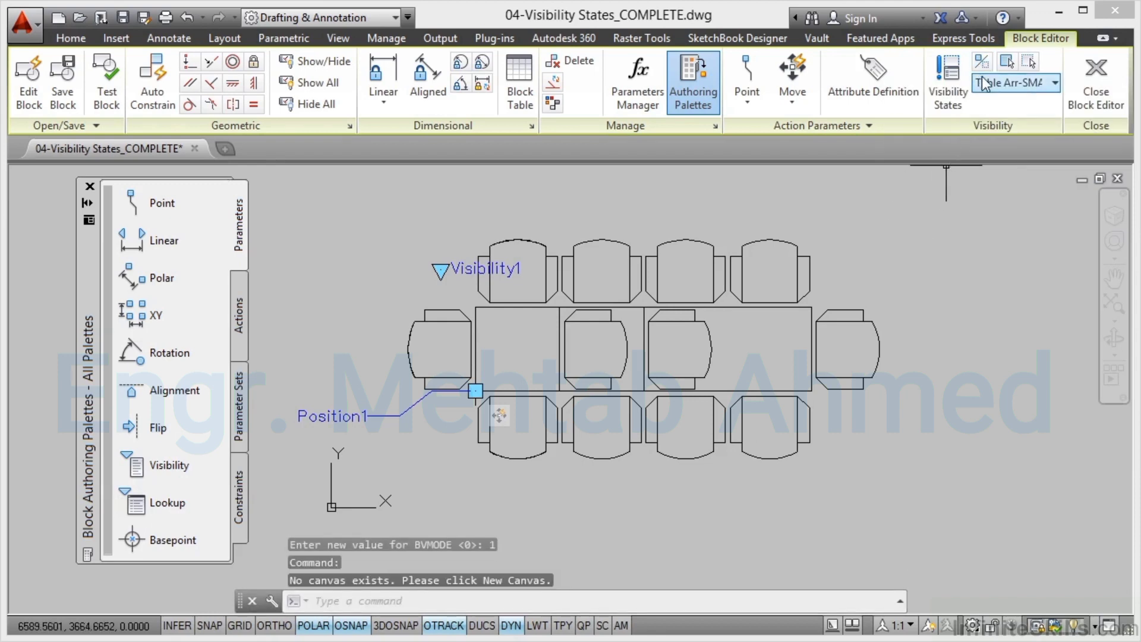
left_click(1004, 63)
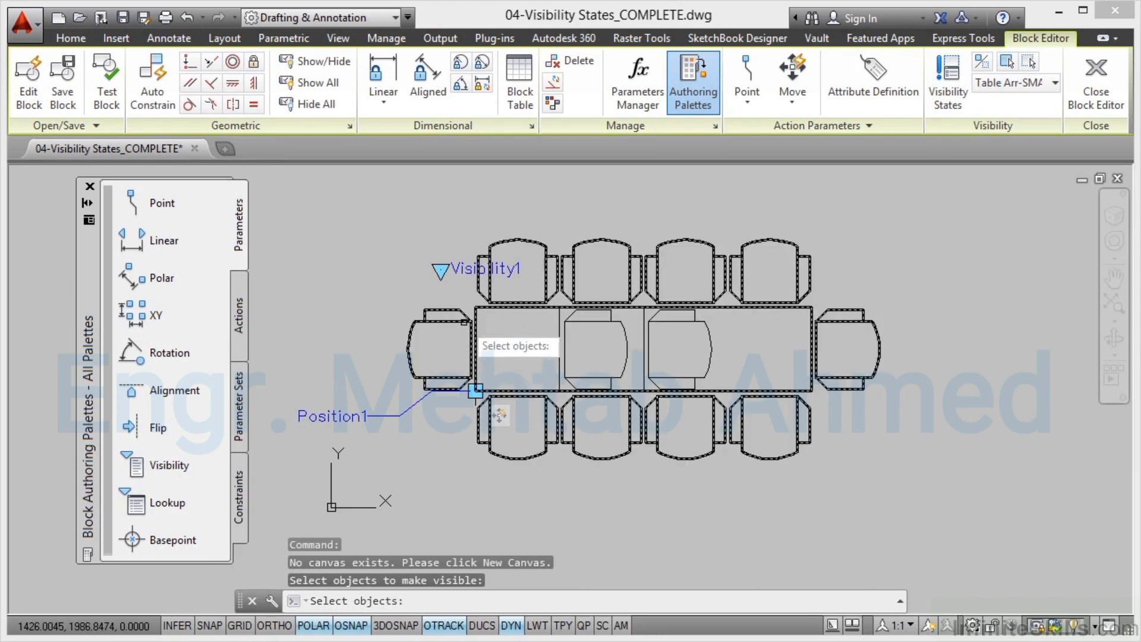
left_click(558, 313)
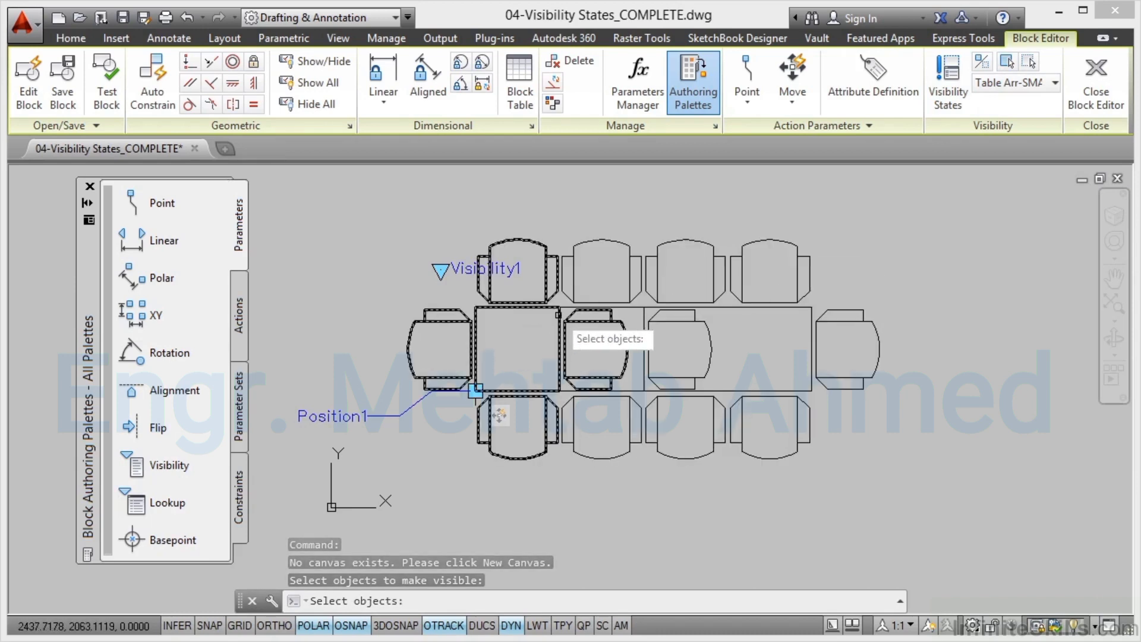
left_click(558, 314)
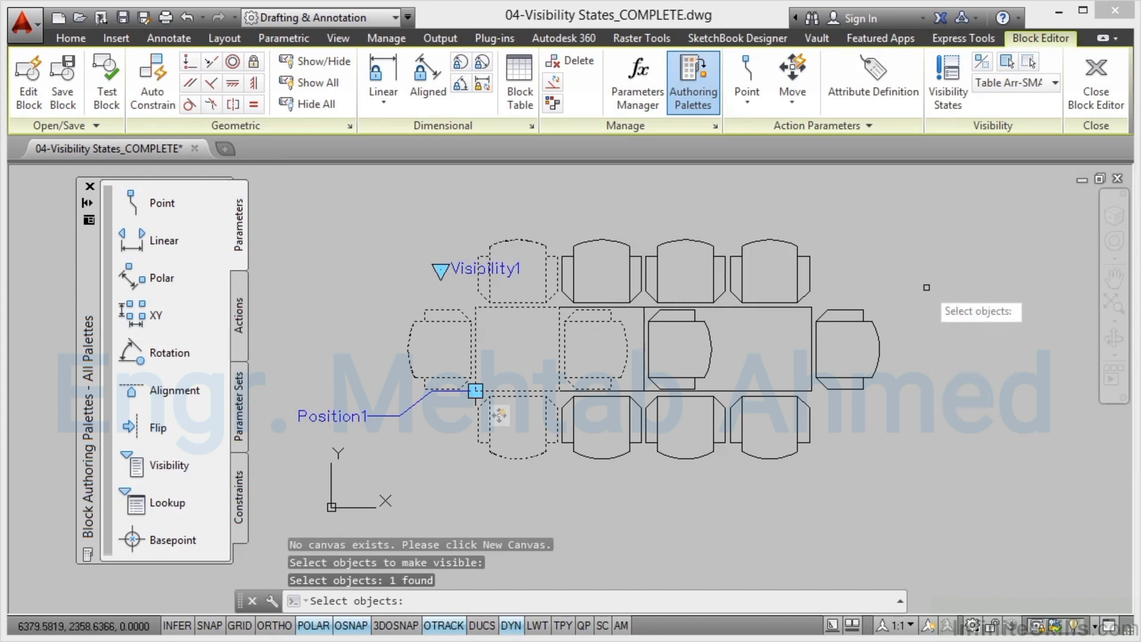
key("Return")
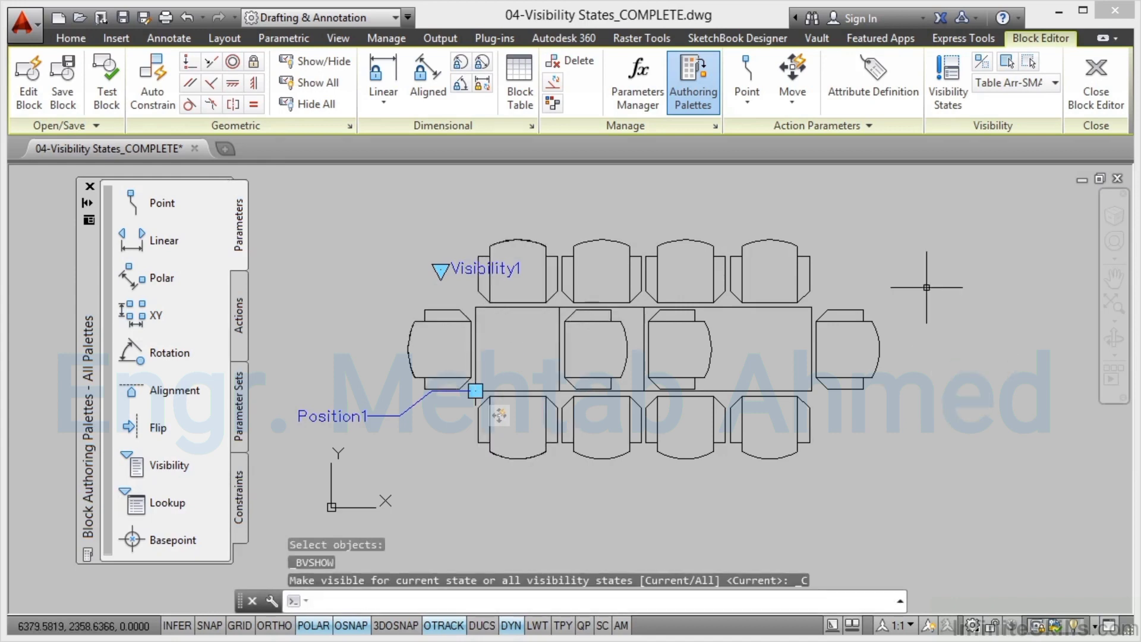
Step: Hide the medium and long table arrangements in the Table Arr-SMALL visibility state
left_click(1024, 66)
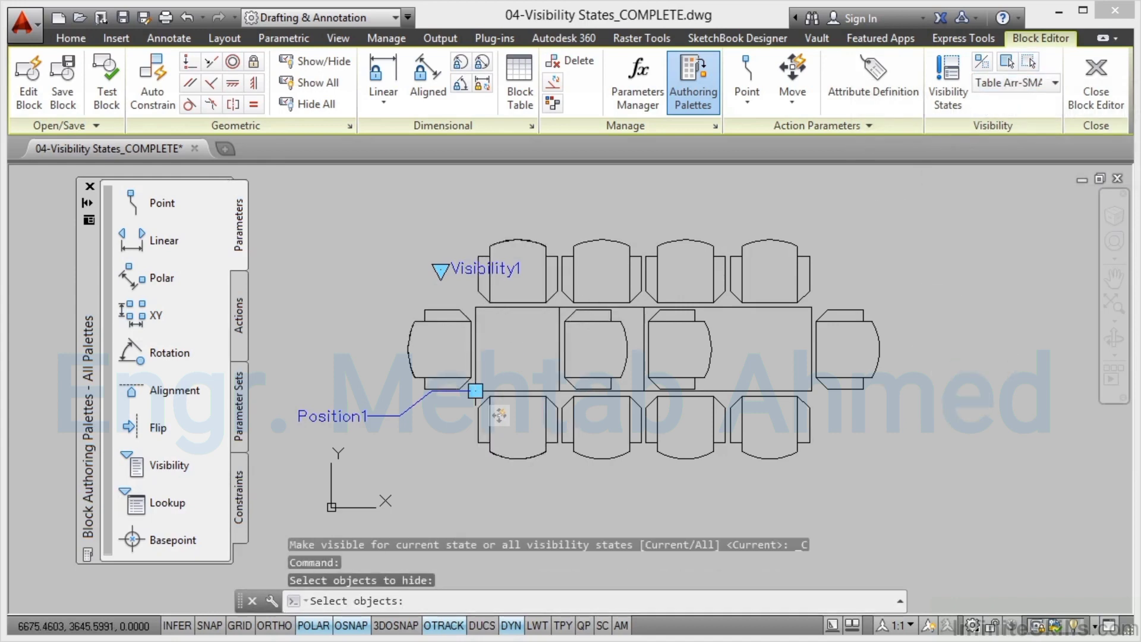
left_click(642, 322)
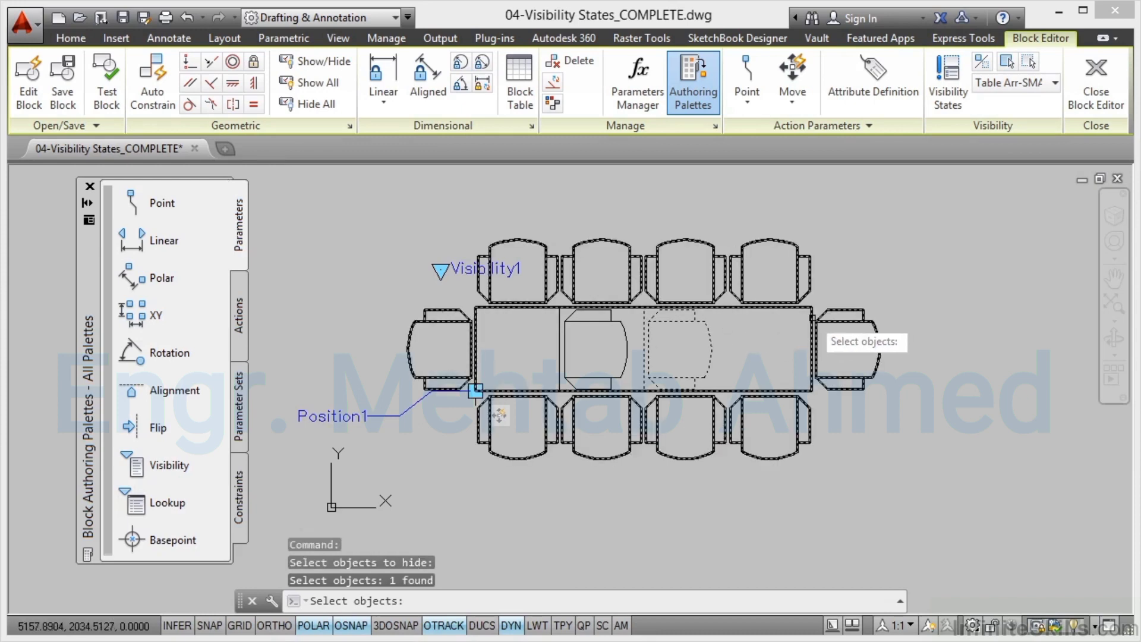
left_click(812, 321)
key("Return")
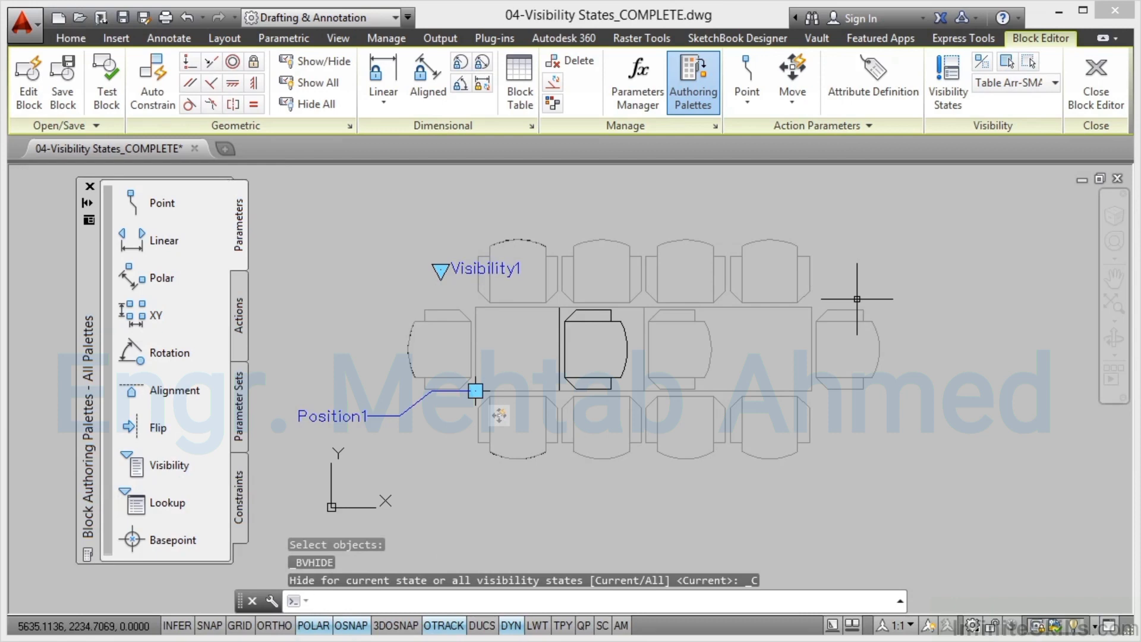
Step: Switch to the Table Arr-MEDIUM visibility state and make the medium six-chair arrangement visible in it
left_click(1054, 84)
left_click(1031, 120)
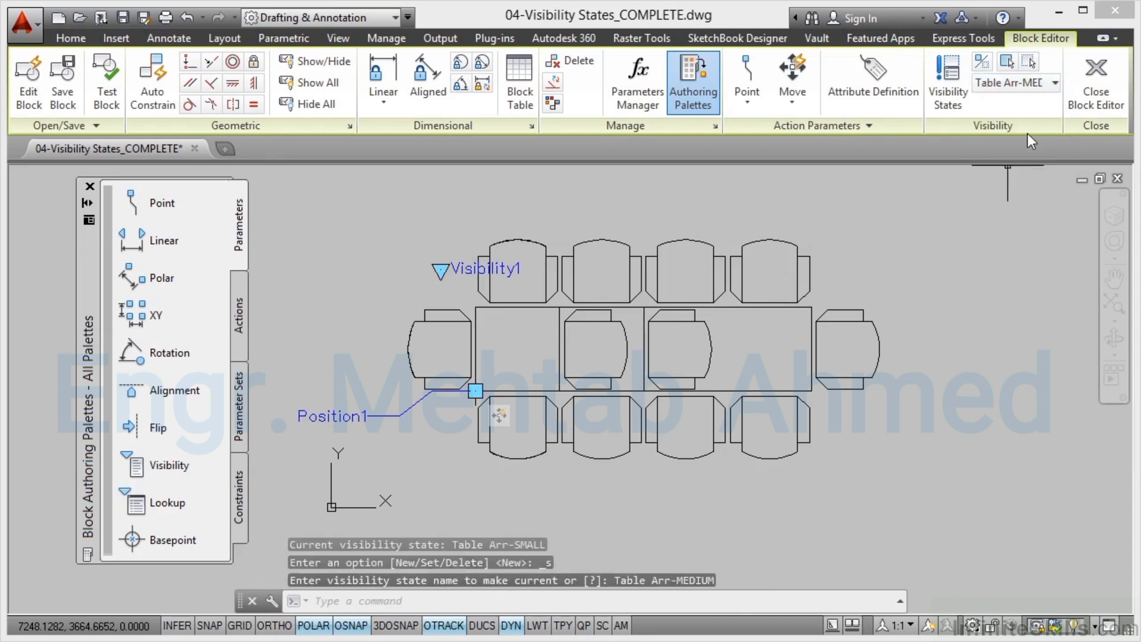
left_click(1007, 61)
left_click(656, 303)
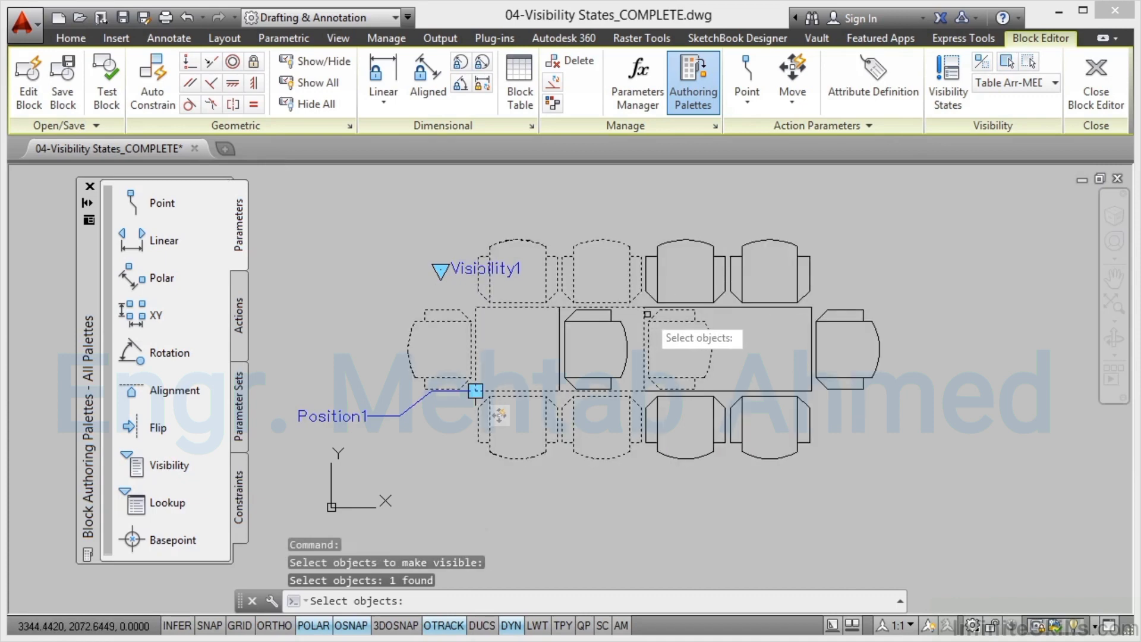
key("Return")
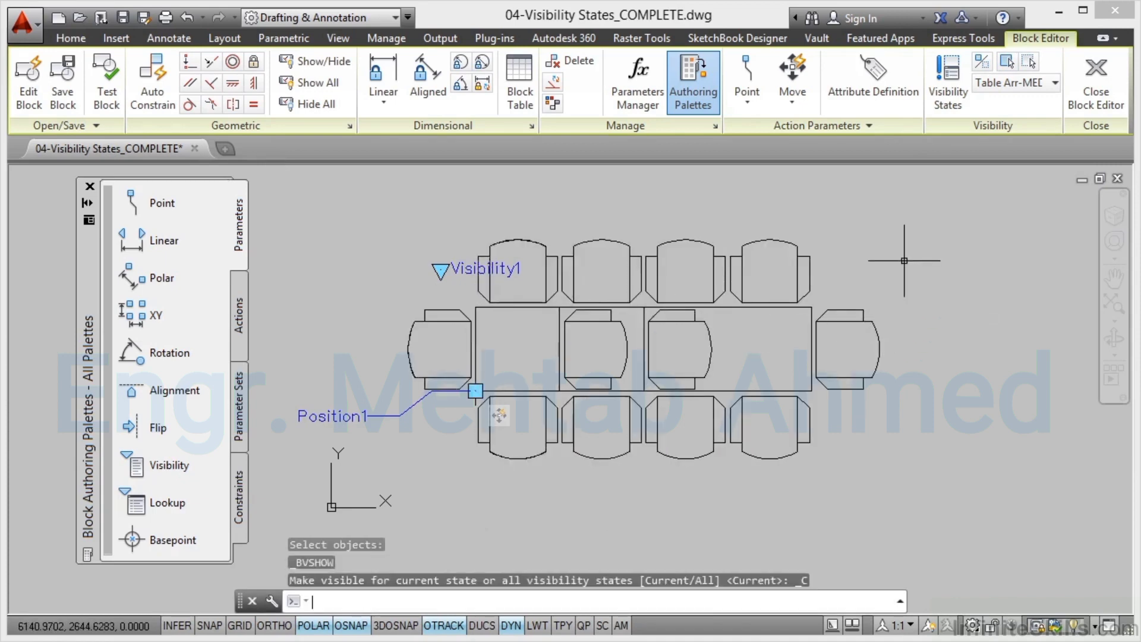
Step: Hide the small and long table arrangements in the Table Arr-MEDIUM visibility state
left_click(1030, 62)
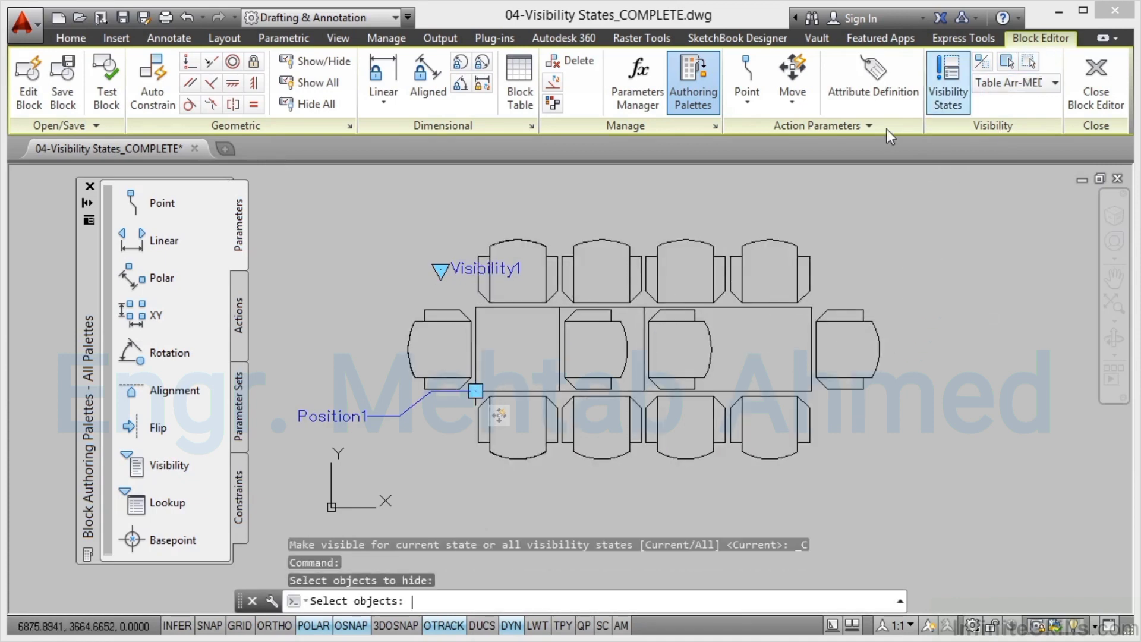
left_click(558, 315)
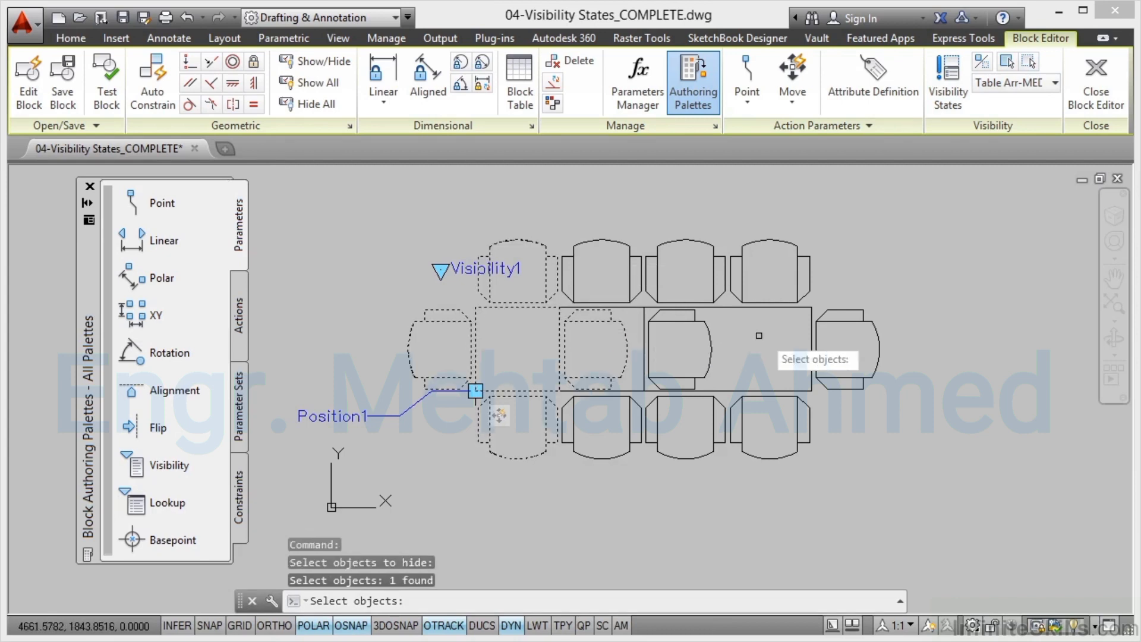
key("Return")
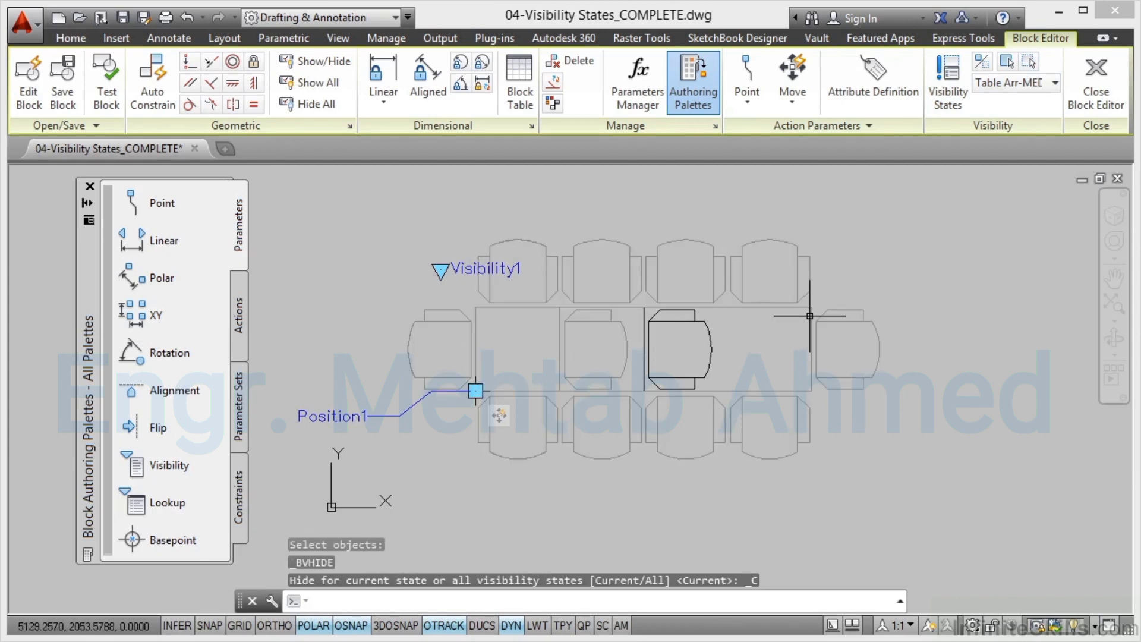
Step: Switch to the Table Arr-LONG visibility state and make the long ten-chair arrangement visible in it
left_click(1018, 91)
left_click(1014, 138)
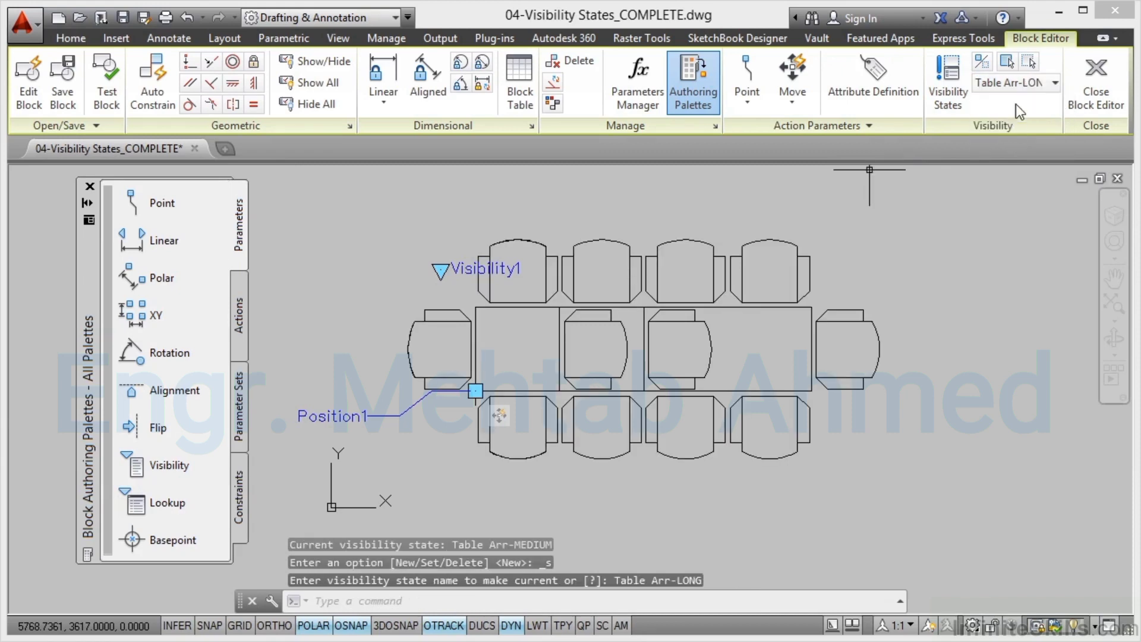
left_click(1007, 62)
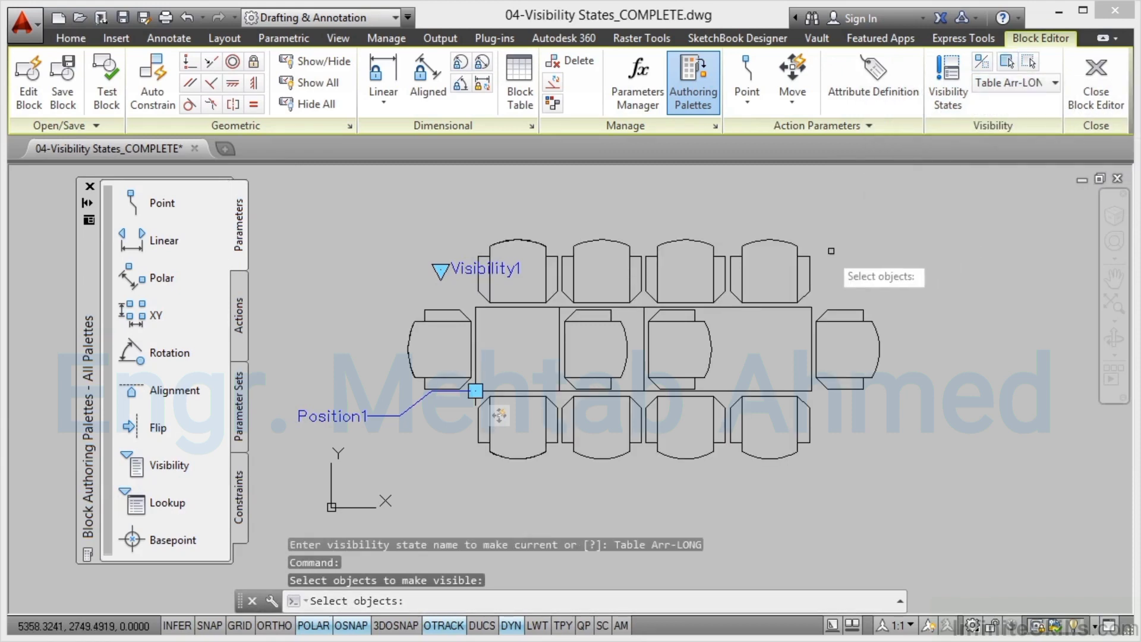
left_click(818, 318)
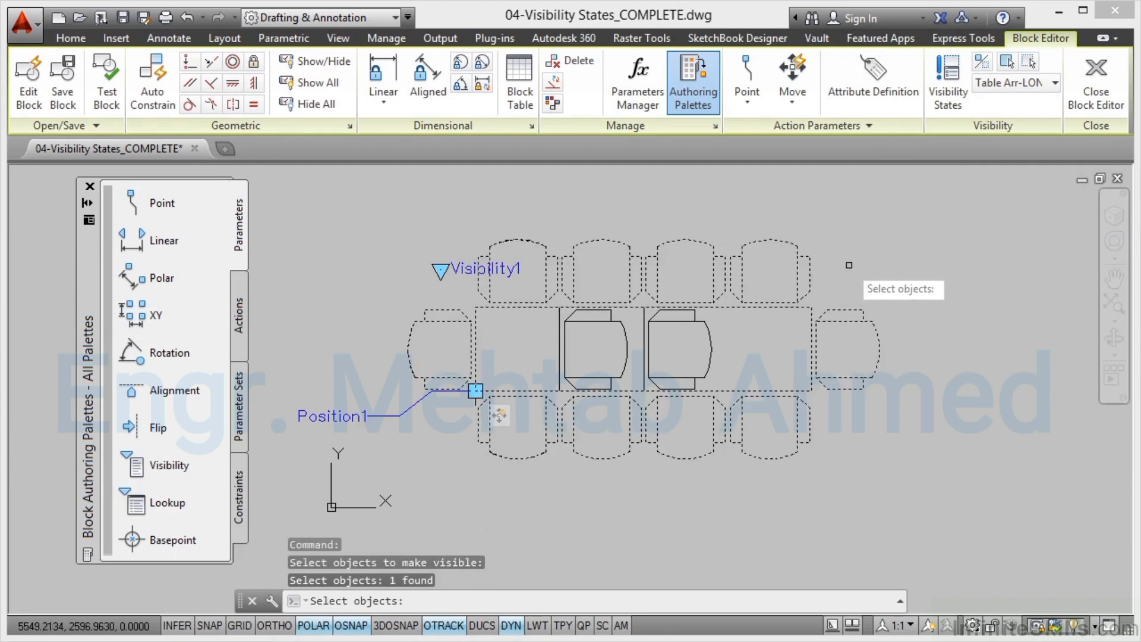
key("Return")
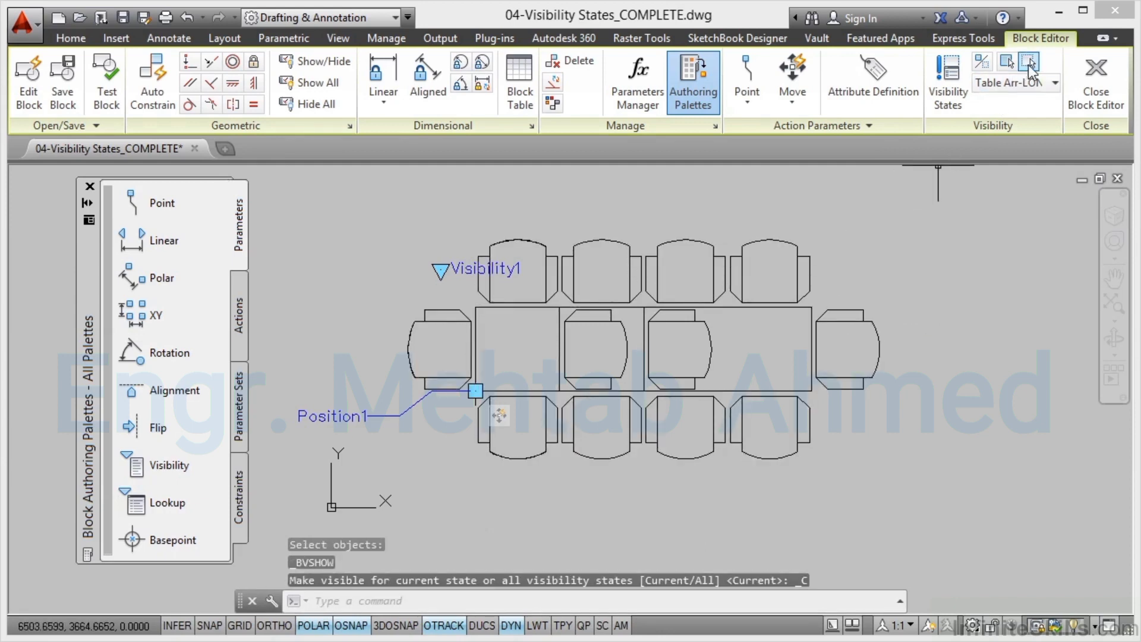
Step: Hide the small and medium table arrangements in the Table Arr-LONG visibility state
left_click(1029, 65)
left_click(581, 318)
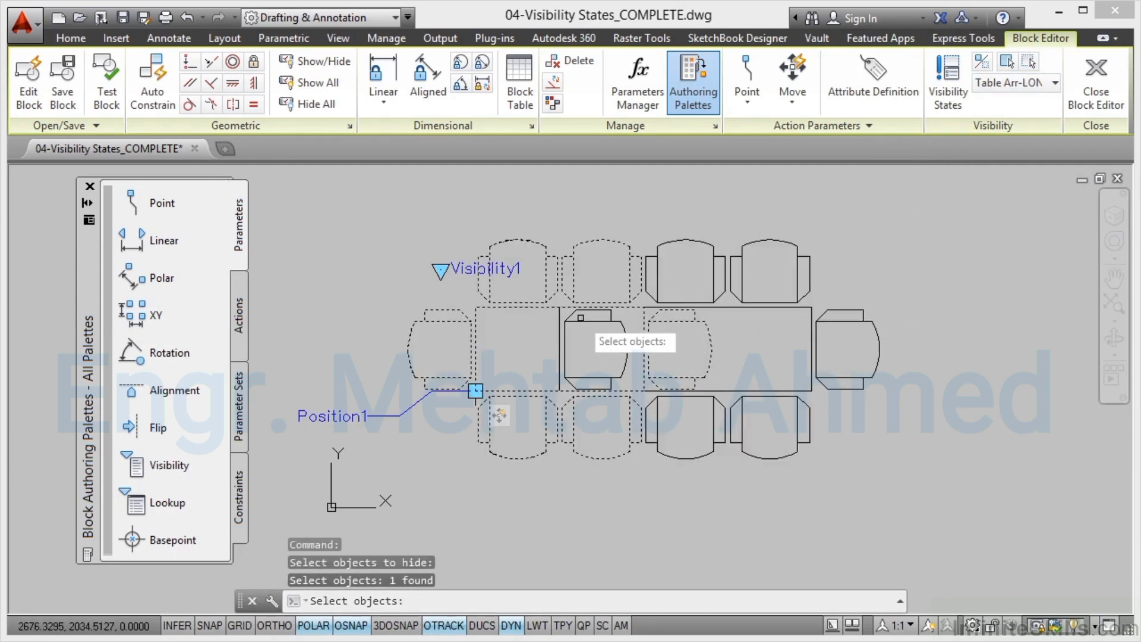
left_click(581, 318)
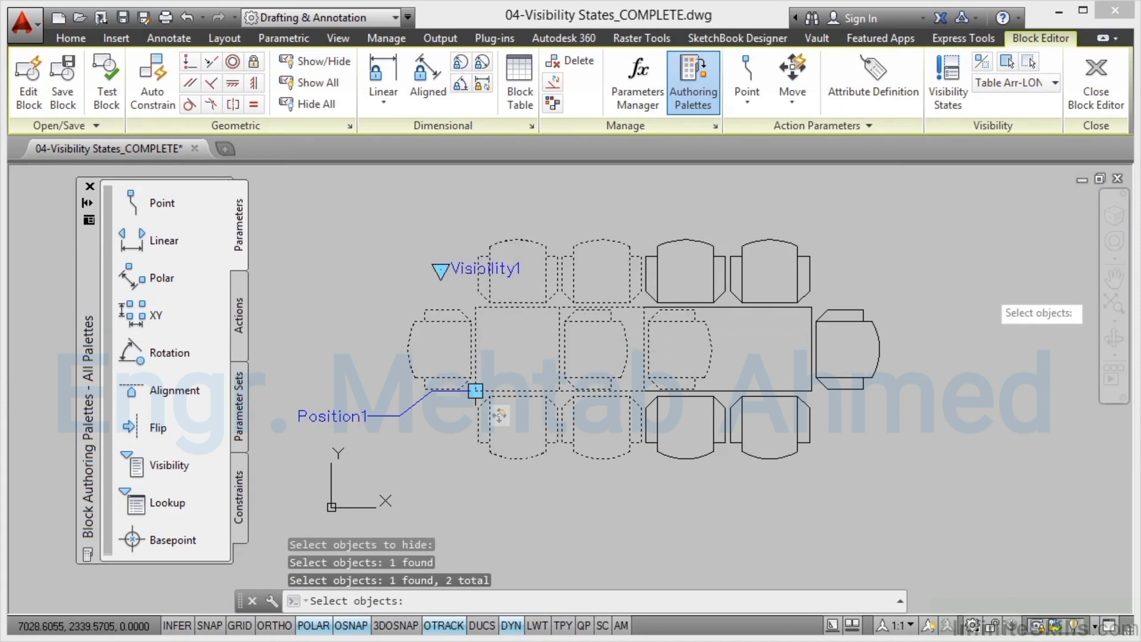
key("Return")
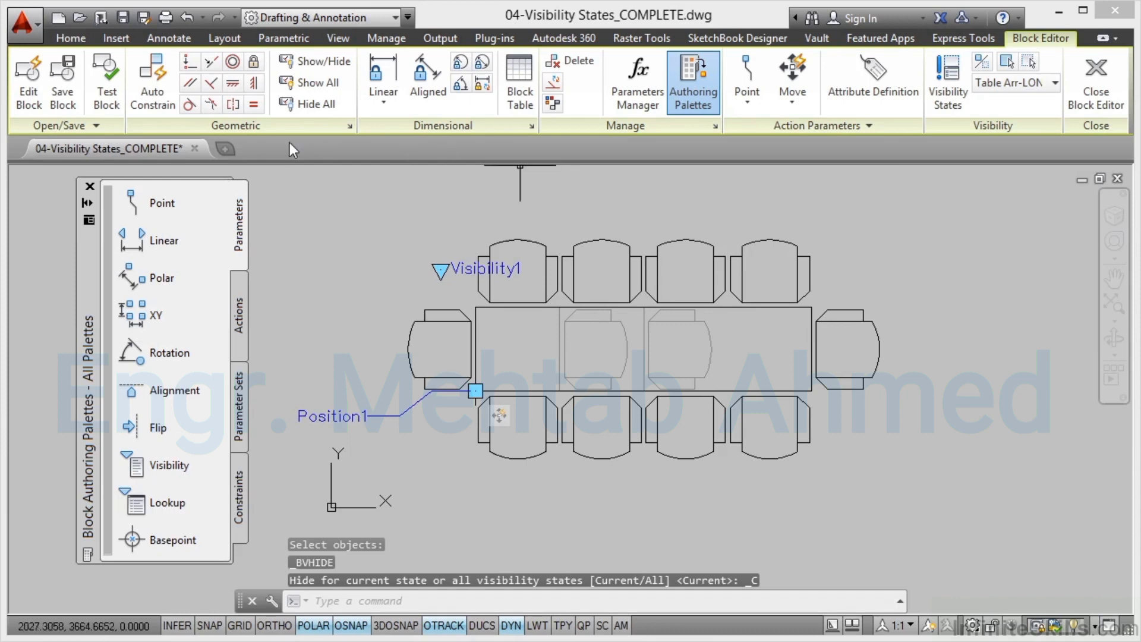
Step: Test the block by moving the small arrangement with its position grip and opening the visibility state list without changing the state
left_click(108, 94)
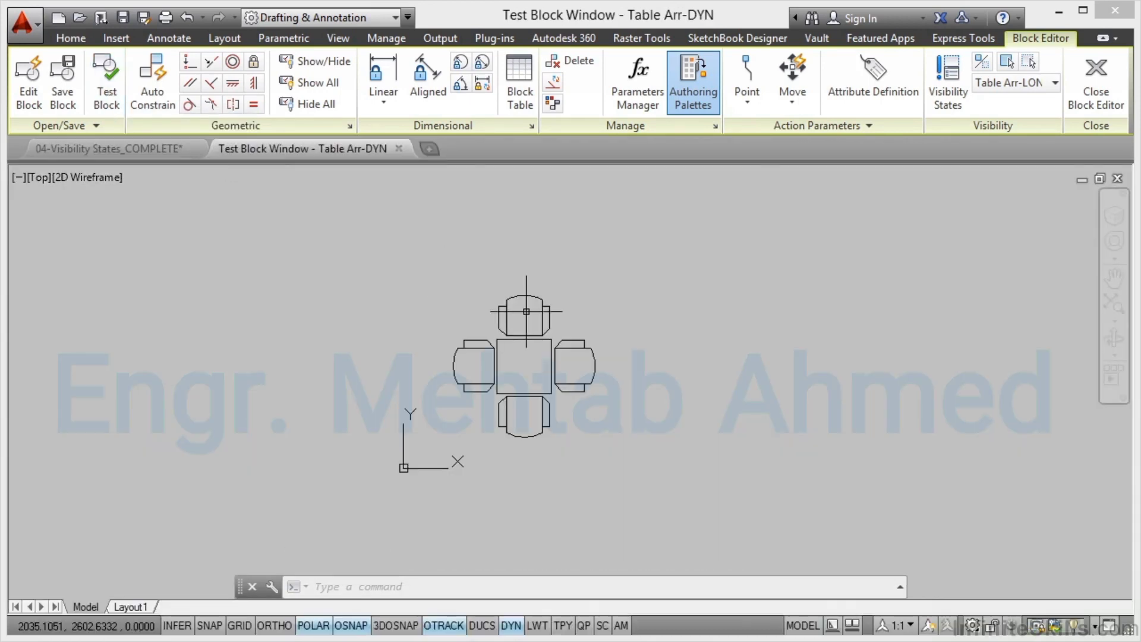
left_click(542, 298)
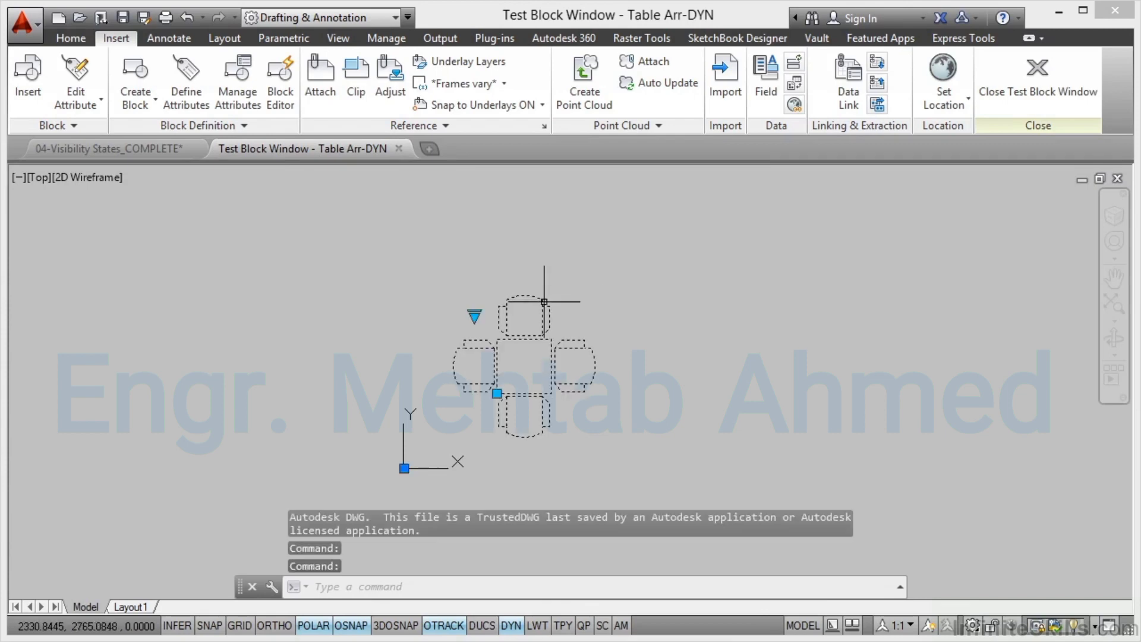
left_click(497, 393)
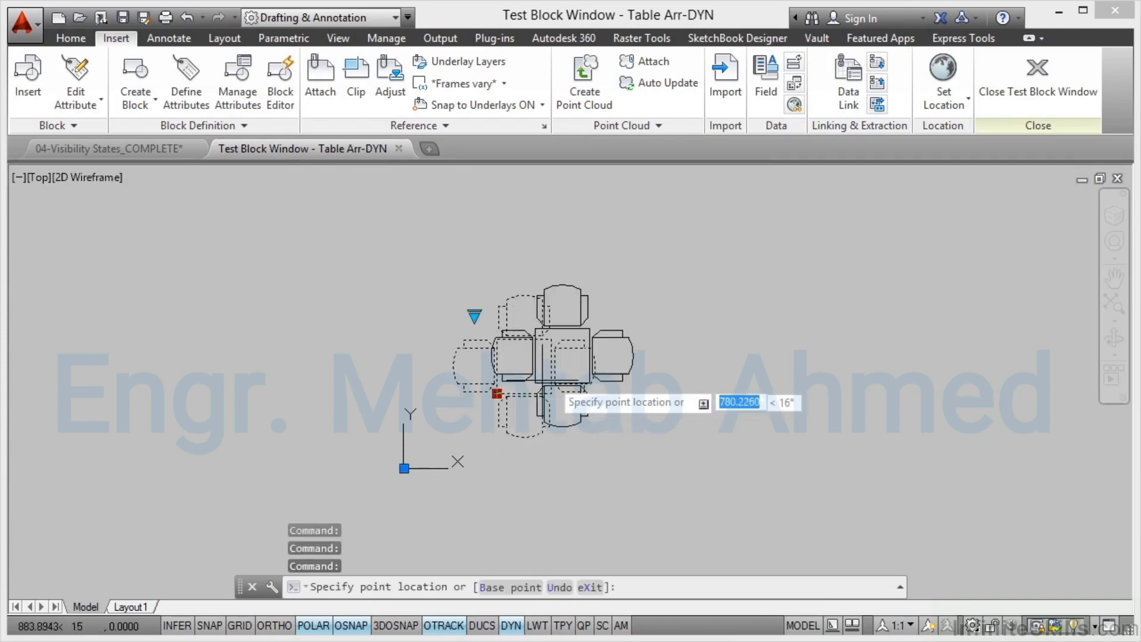
left_click(707, 333)
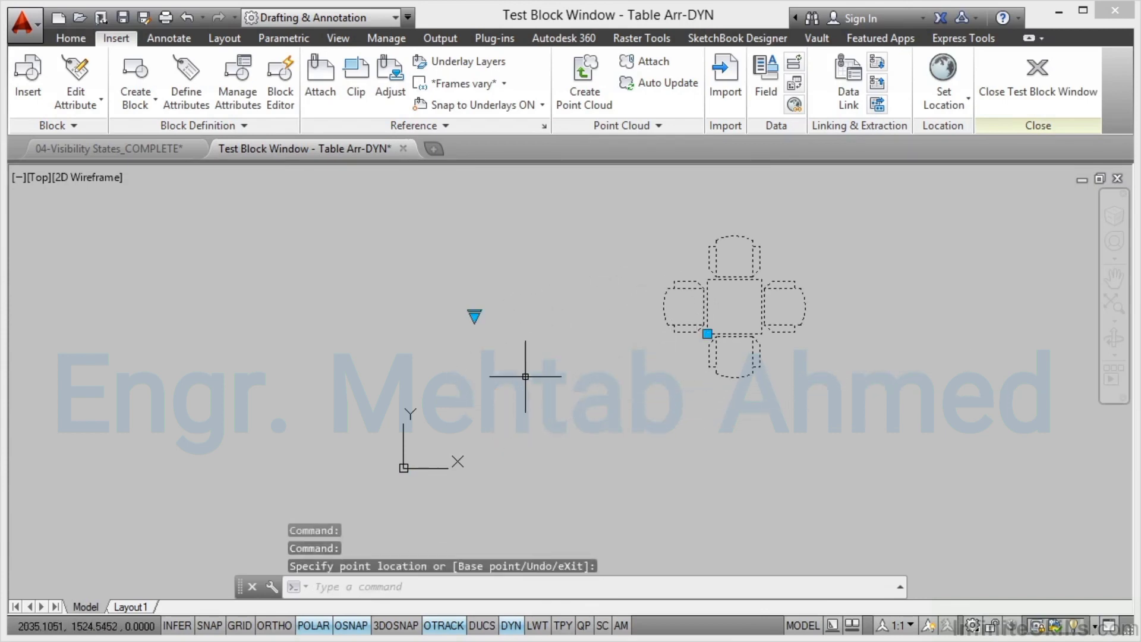
left_click(475, 315)
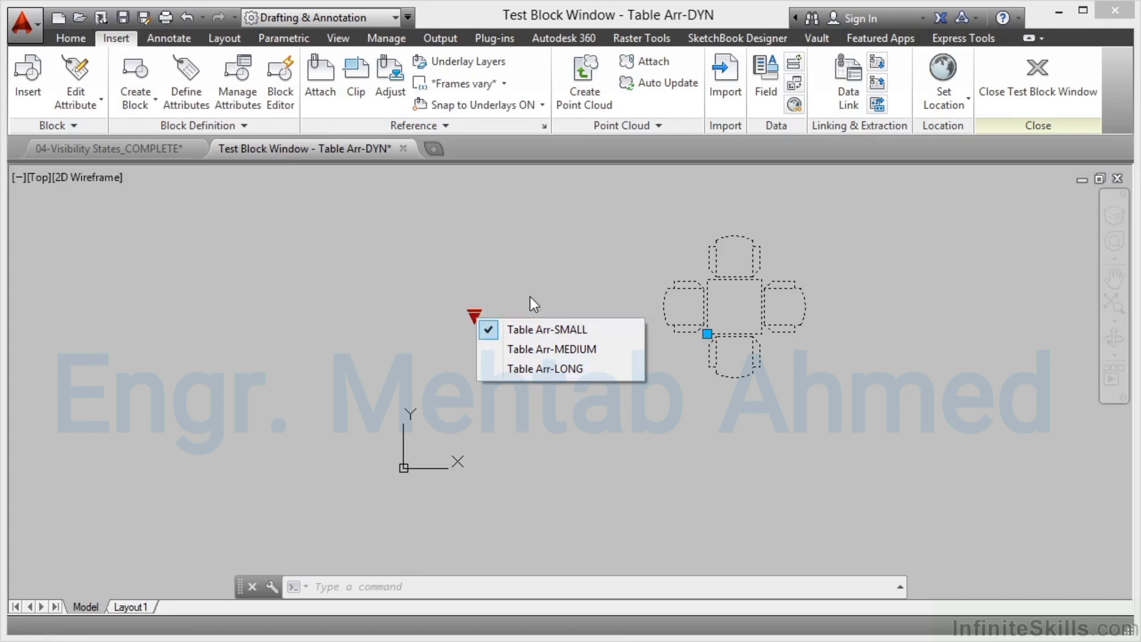
left_click(563, 420)
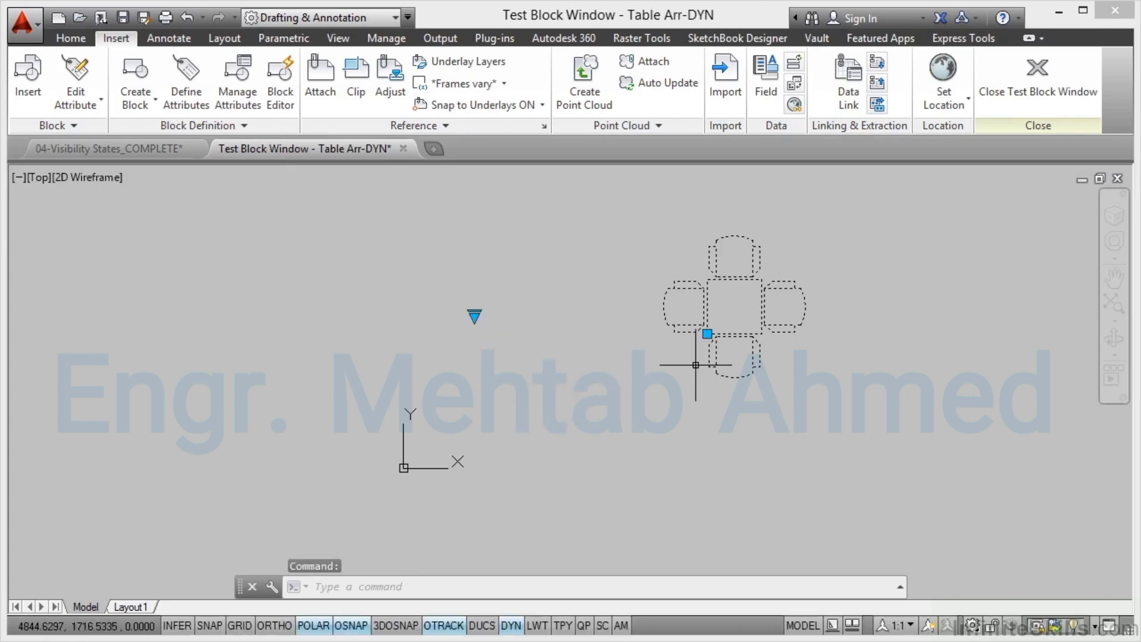
left_click(1041, 106)
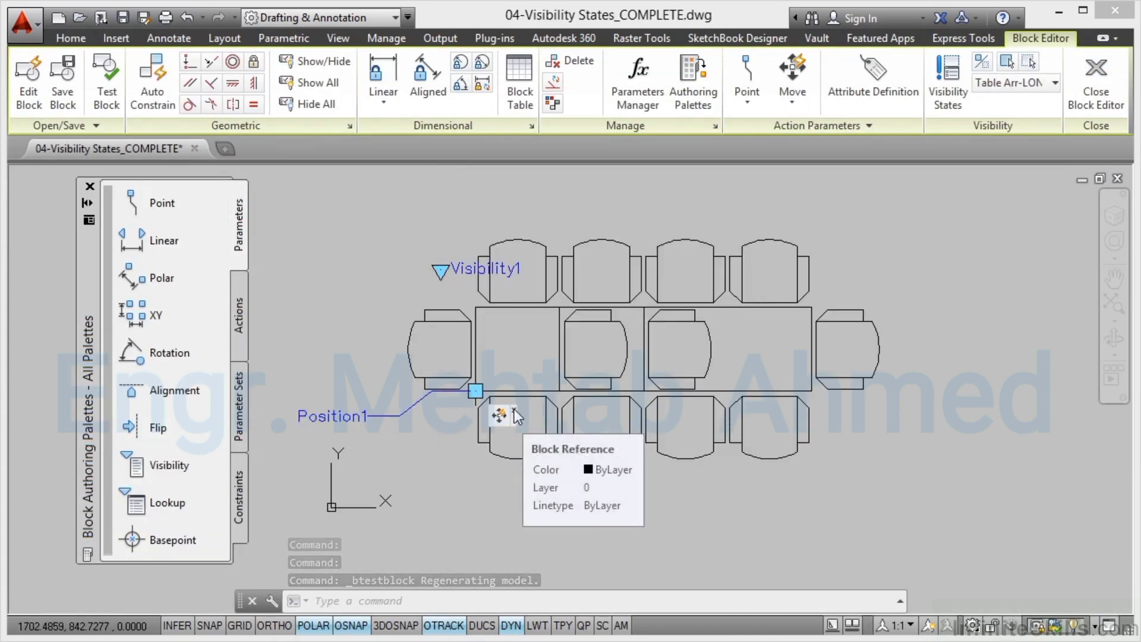
Step: Hide the existing Move action icon and add another Move action to the Position1 parameter, including all arrangements and the Visibility1 parameter
left_click(514, 414)
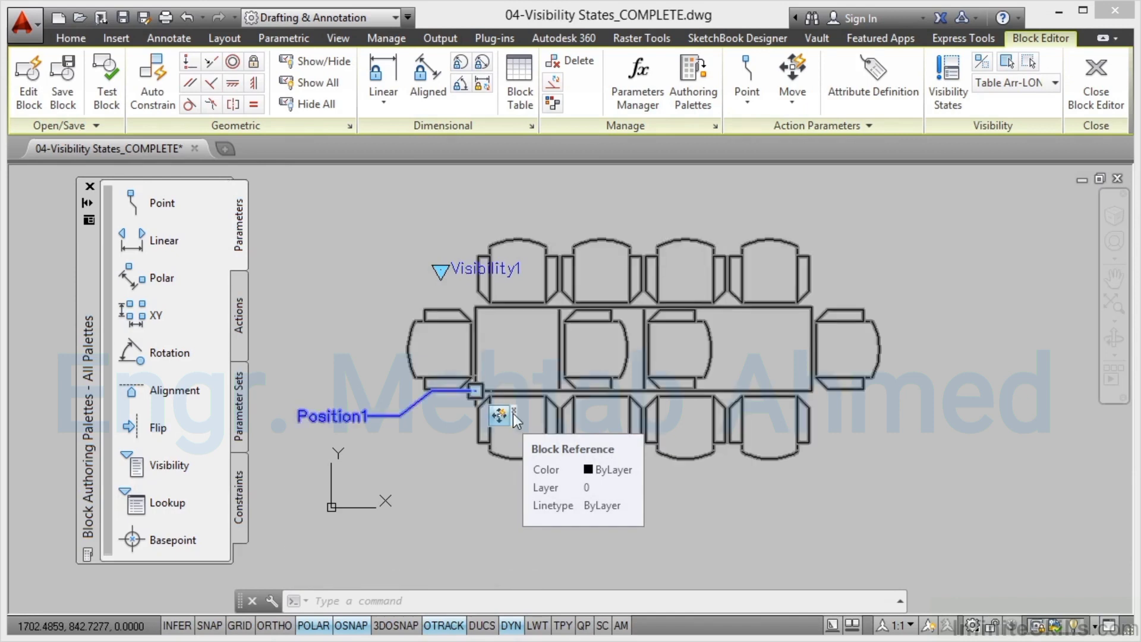
key("Escape")
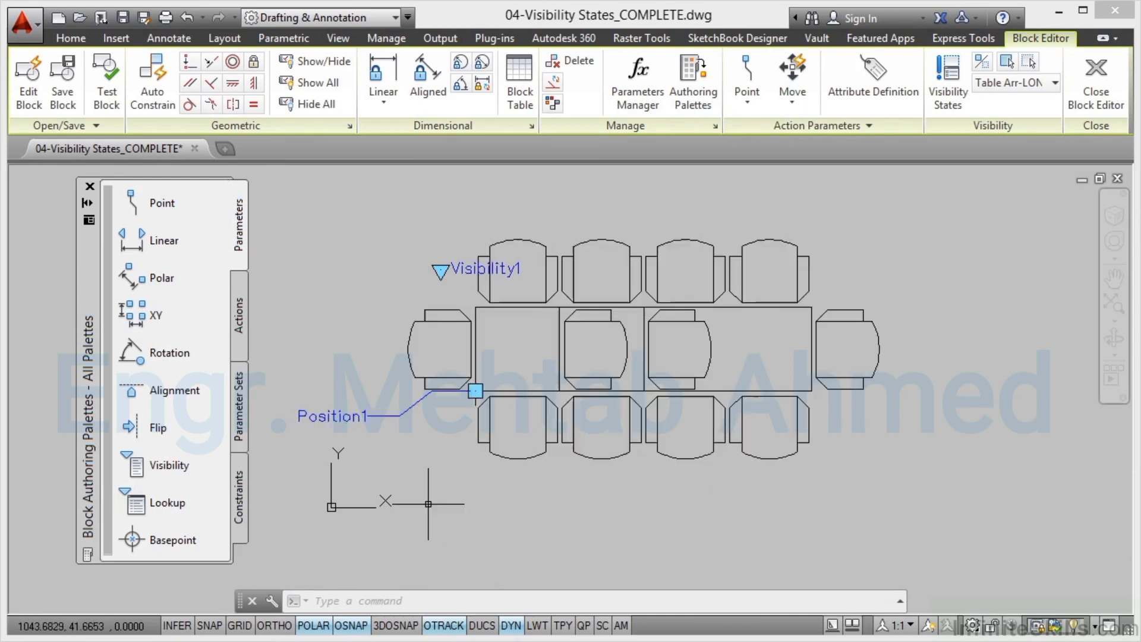
left_click(240, 318)
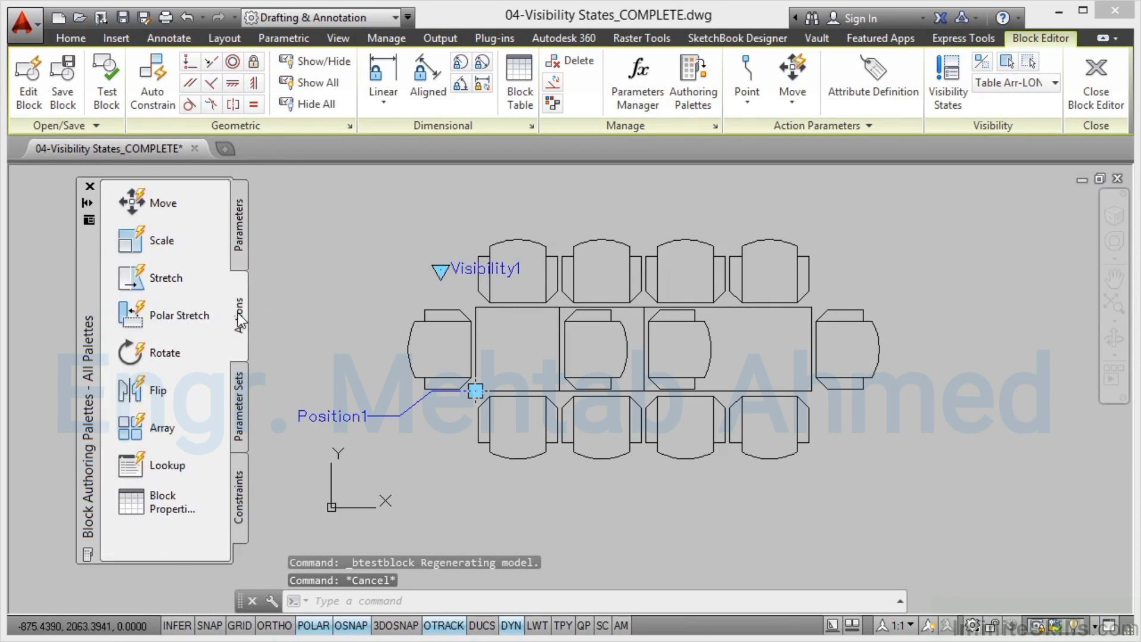
left_click(159, 203)
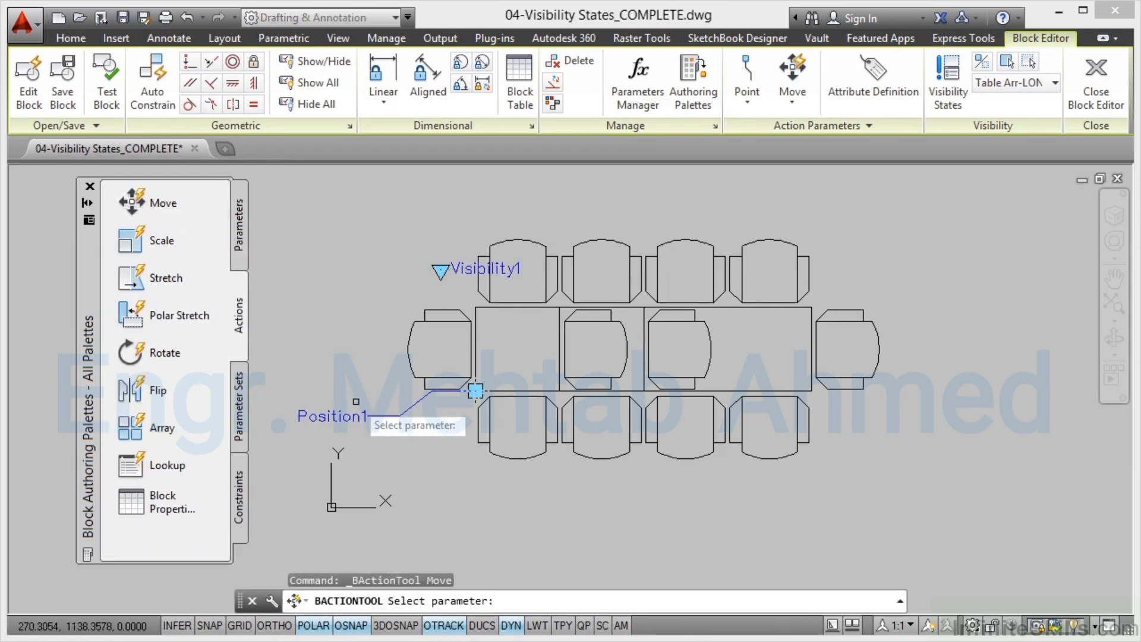
left_click(392, 414)
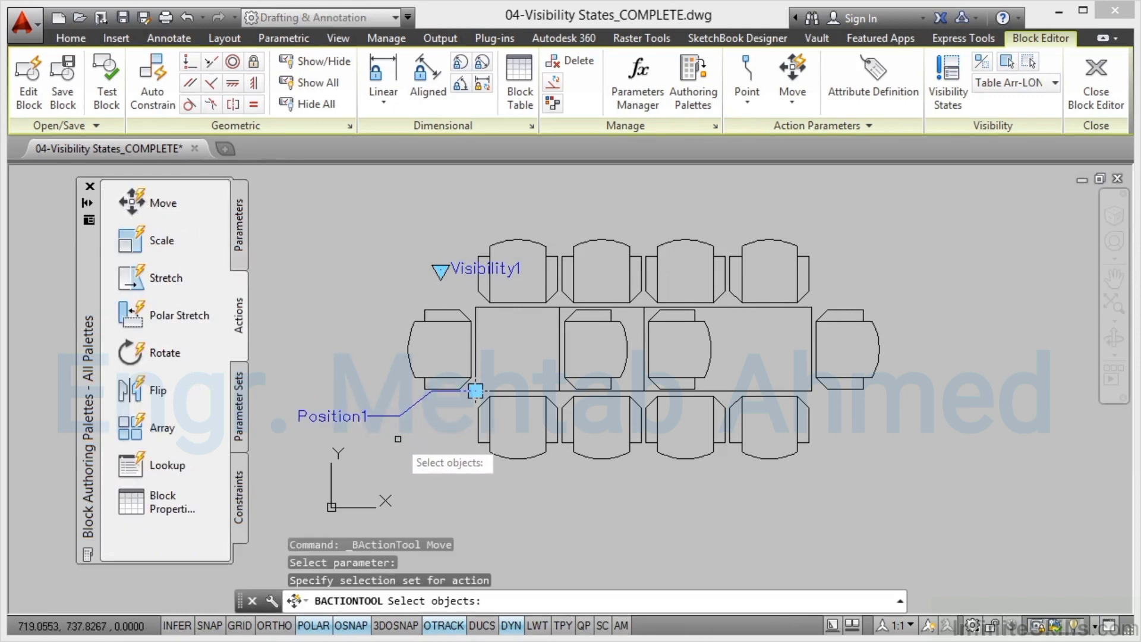
left_click(1035, 513)
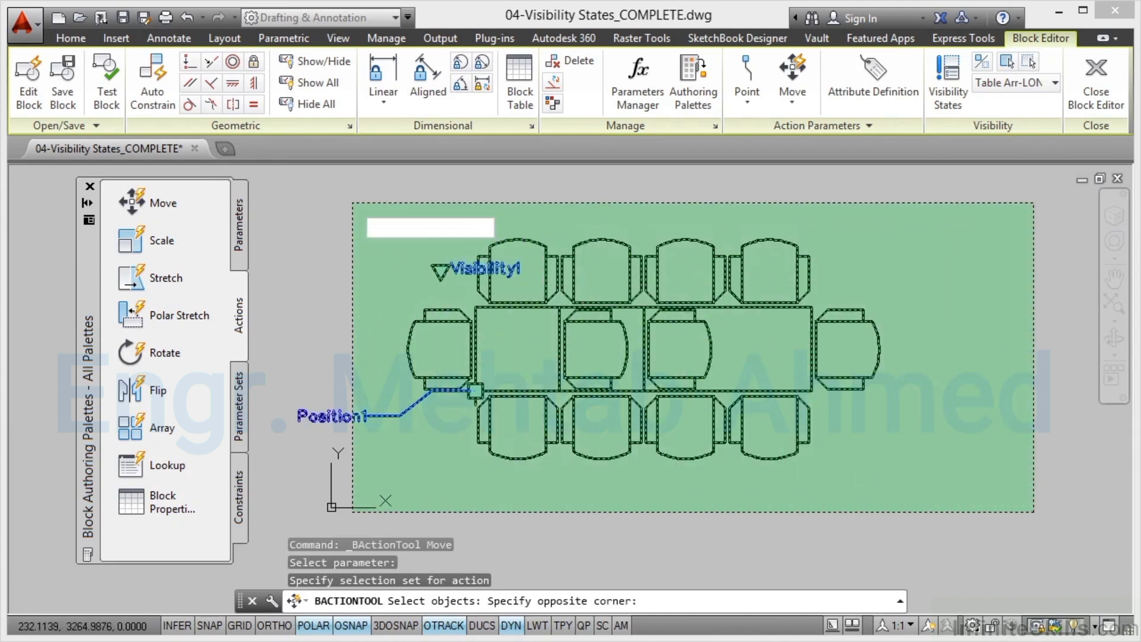
left_click(278, 198)
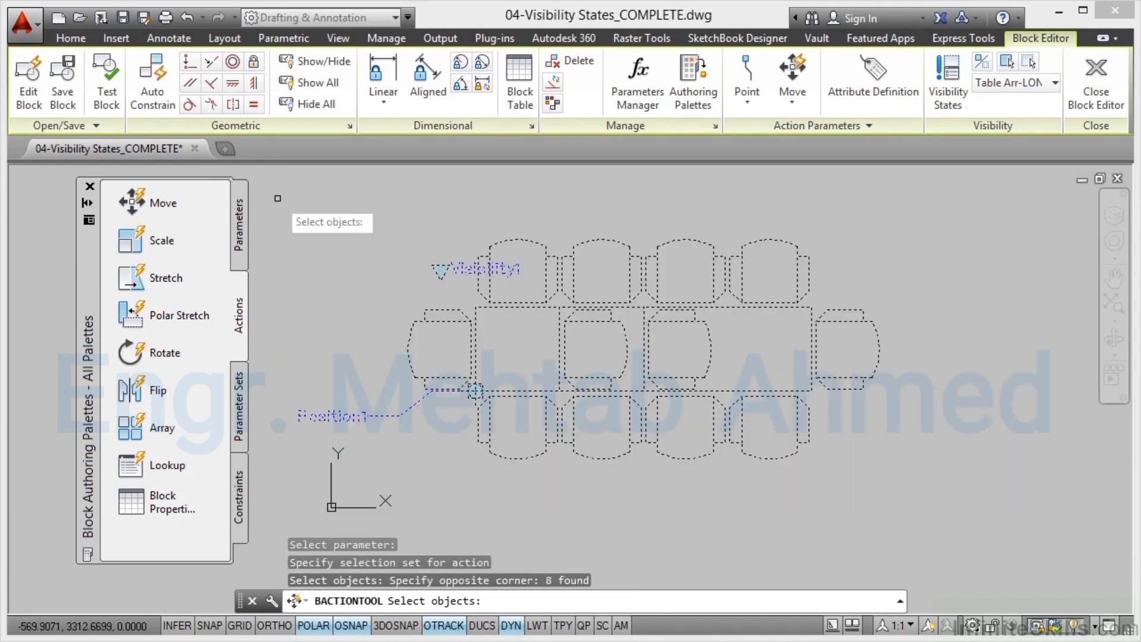
key("Return")
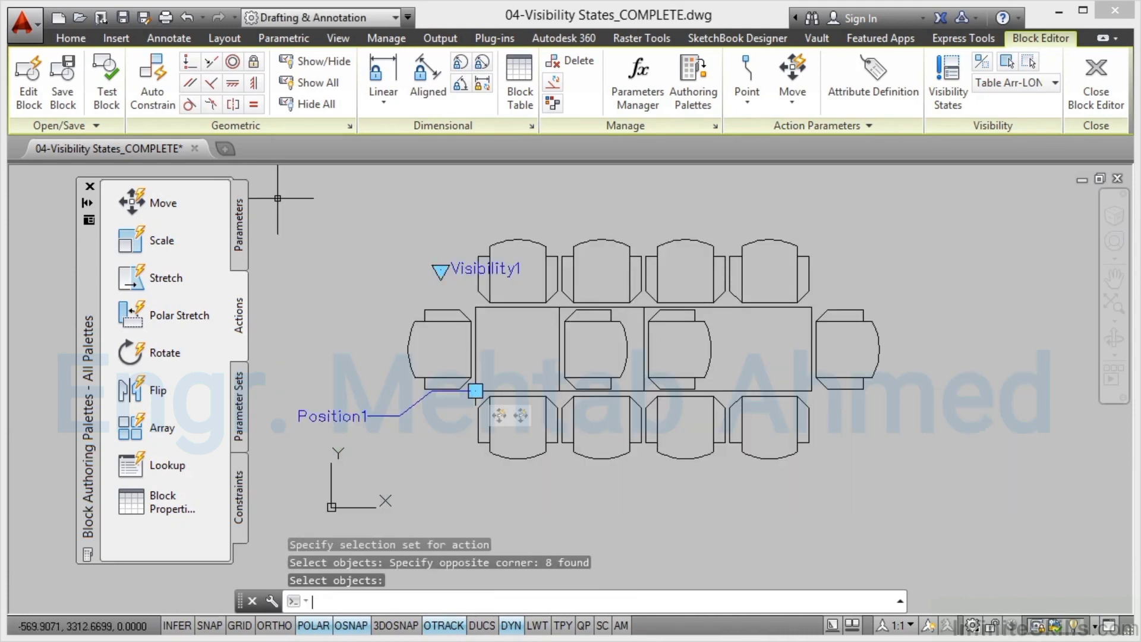
Step: Test the block again by relocating its position grip up and to the right of the original spot
left_click(107, 83)
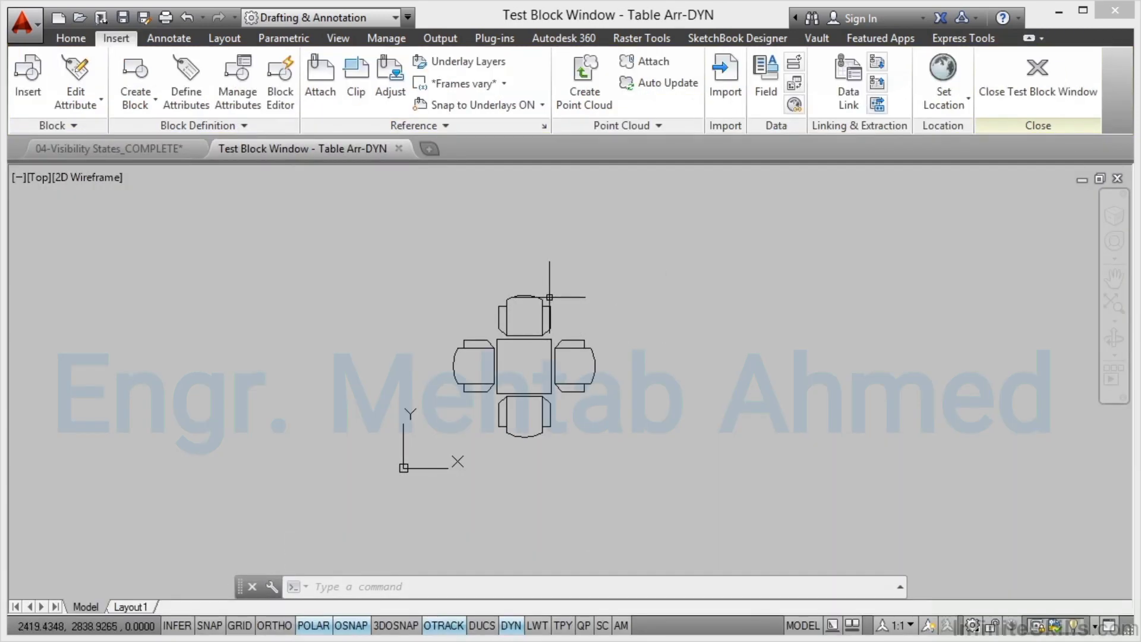
left_click(513, 374)
left_click(497, 393)
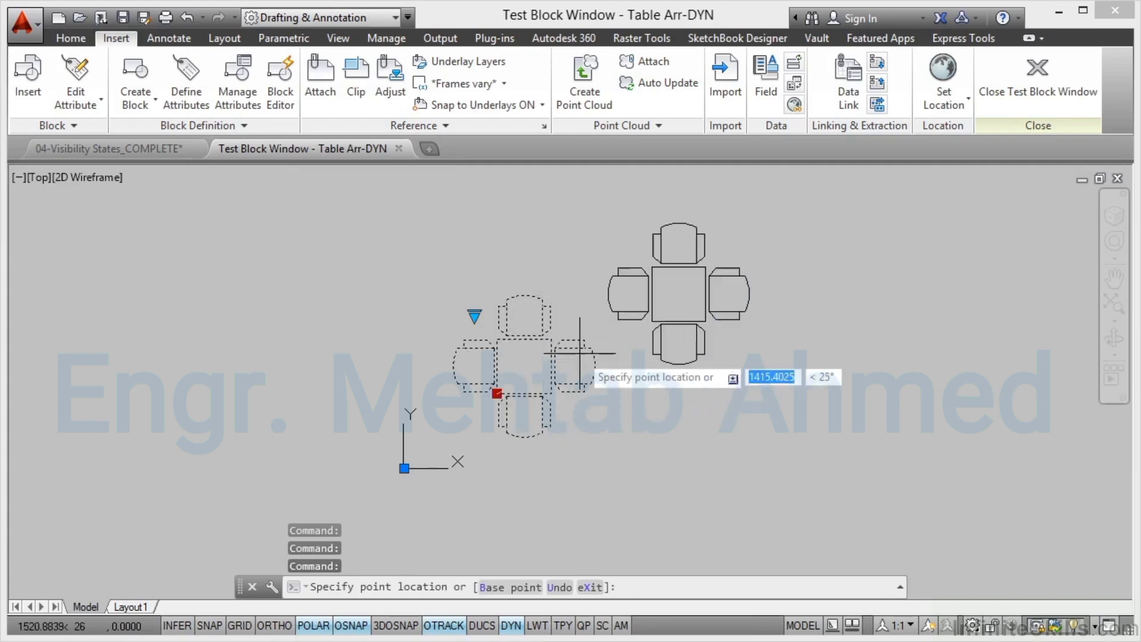
left_click(606, 340)
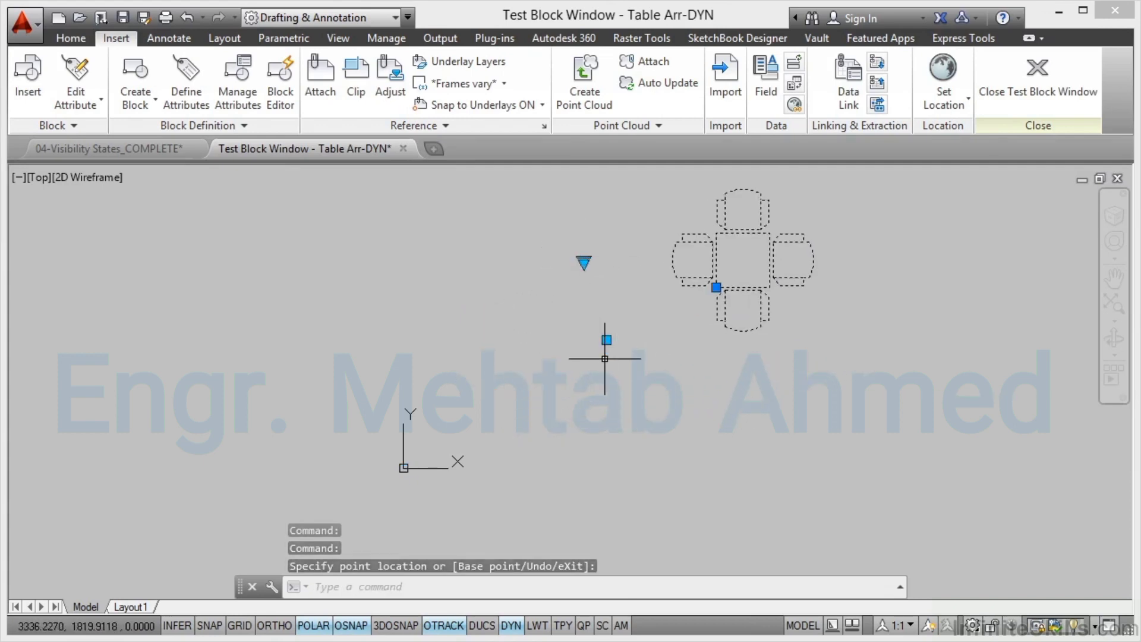
key("Escape")
key("Escape")
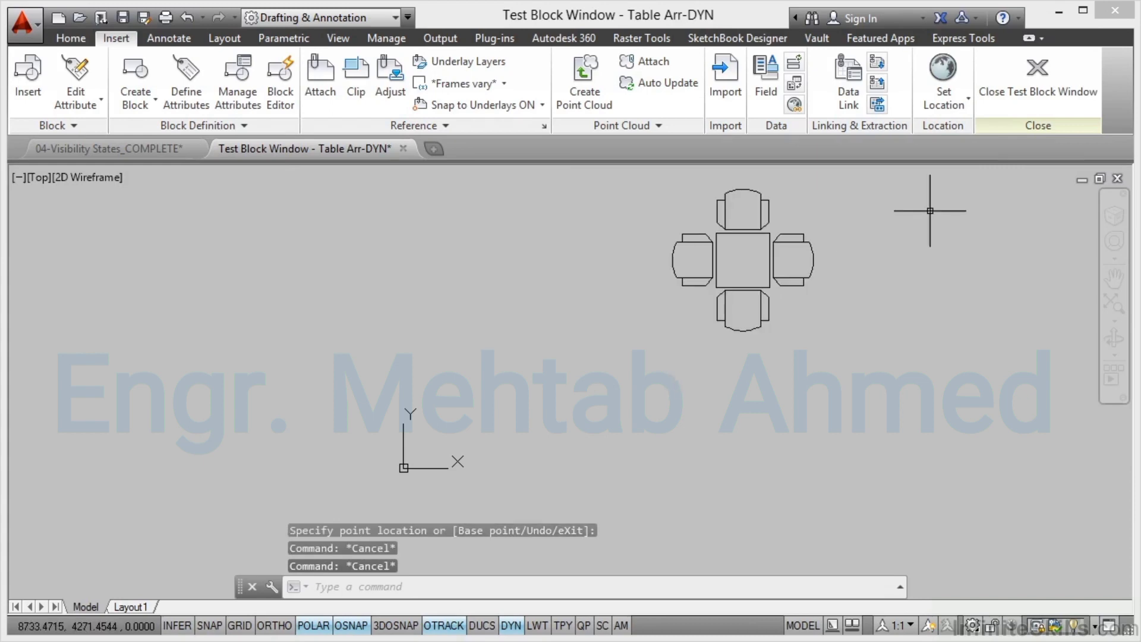
left_click(1034, 89)
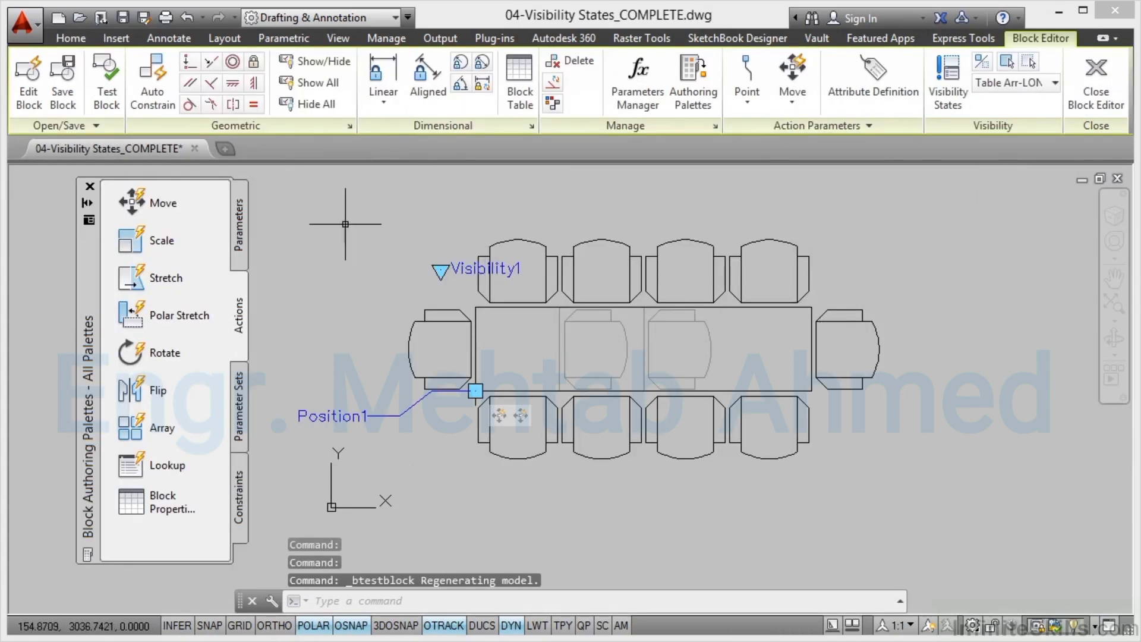
Step: Save the block definition and close the Block Editor
left_click(62, 98)
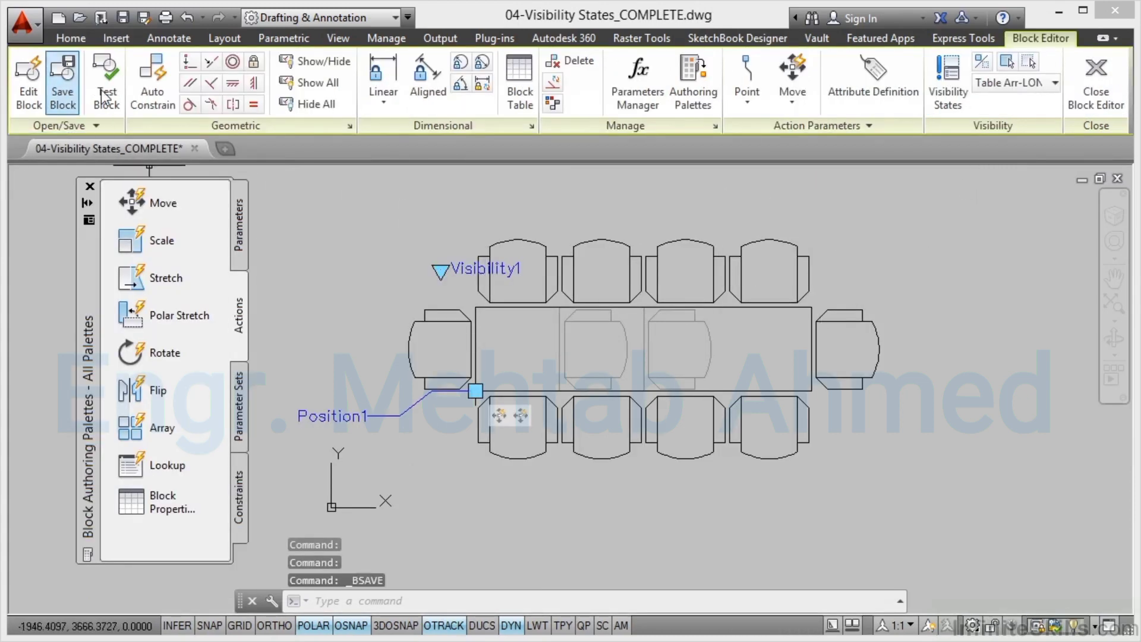
left_click(1083, 92)
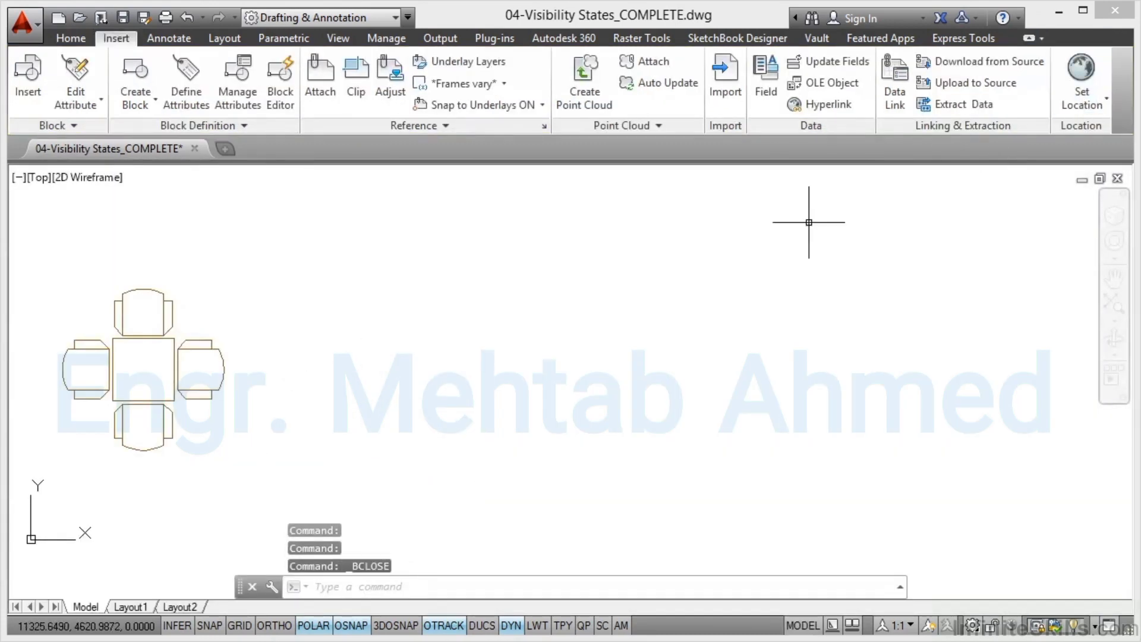
left_click(173, 312)
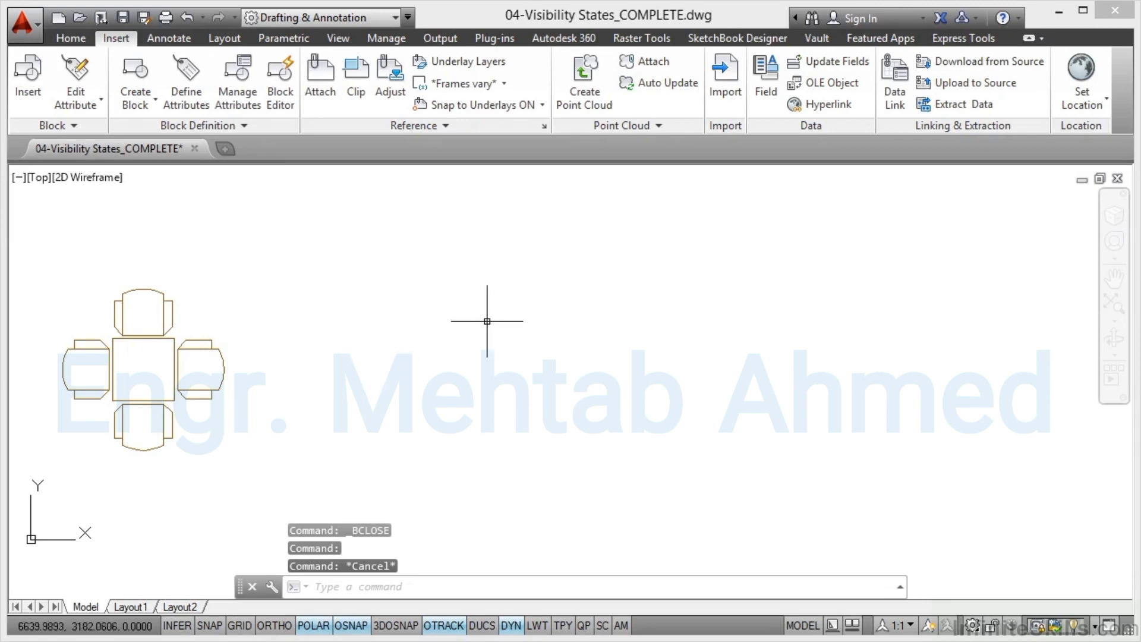
Step: Insert the Table Arr-DYN block at scale 1 and angle 0, to the right of the existing four-chair table
left_click(71, 39)
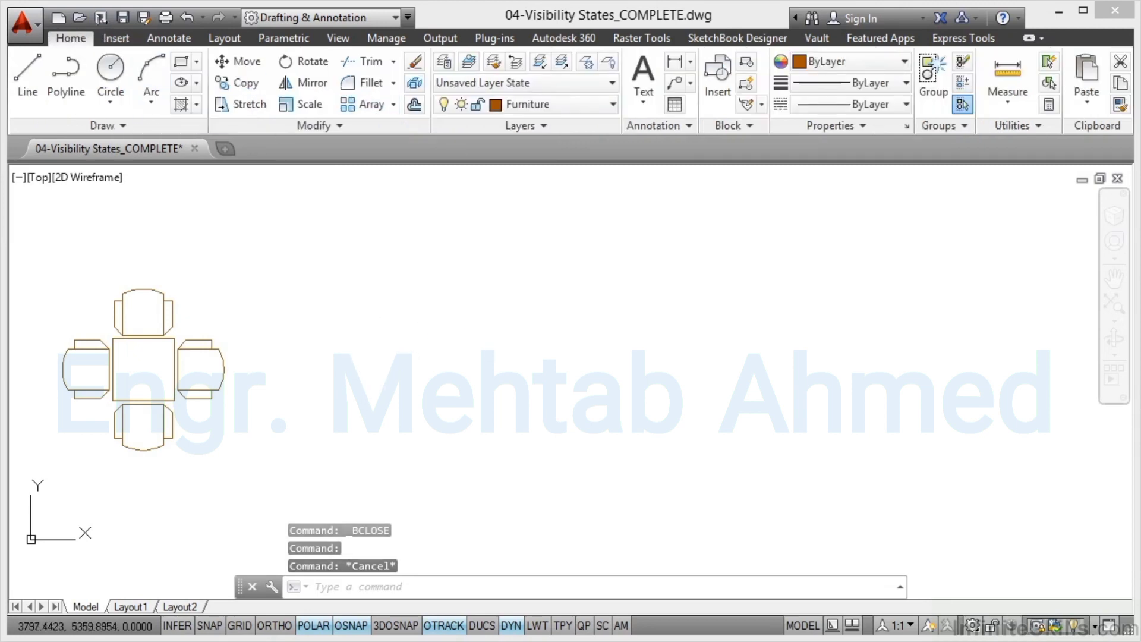
left_click(718, 83)
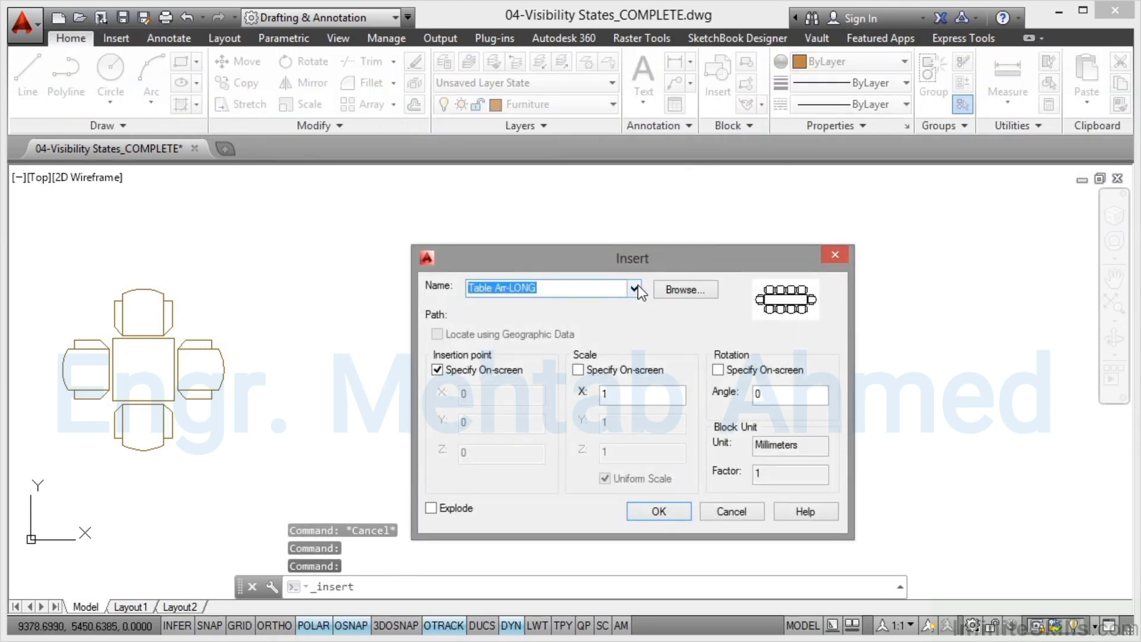
left_click(634, 288)
left_click(523, 327)
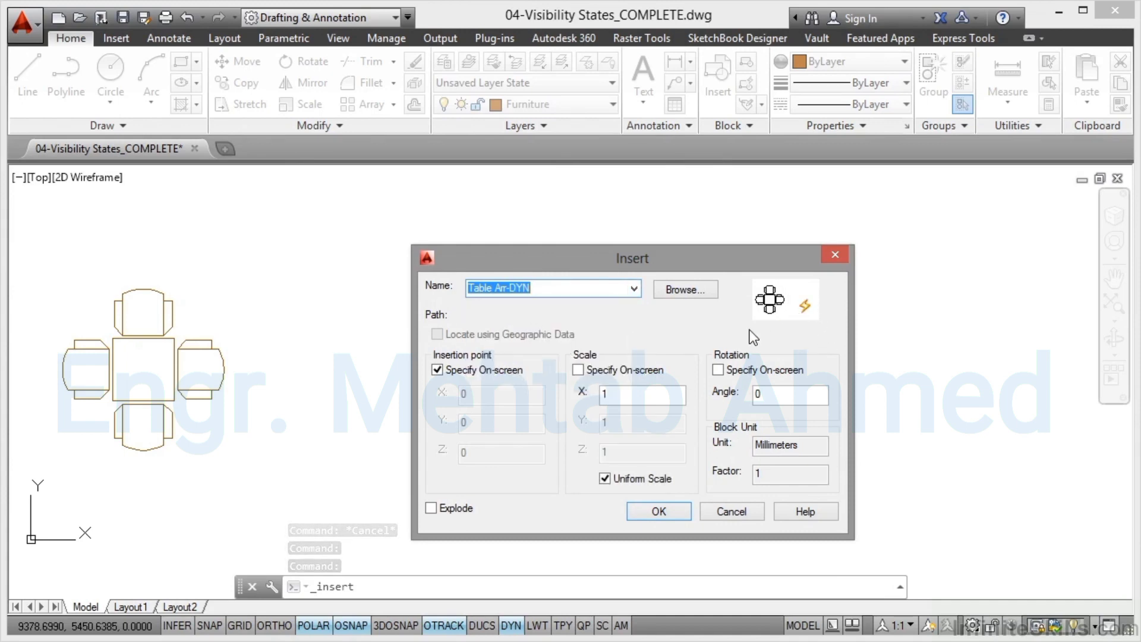
left_click(670, 511)
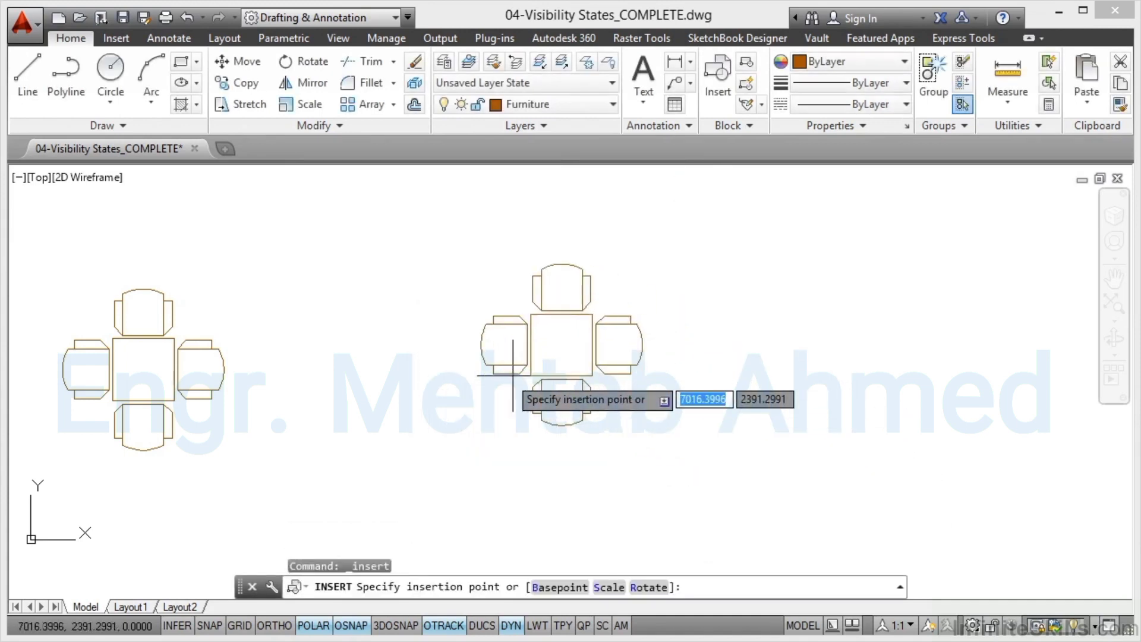
left_click(434, 384)
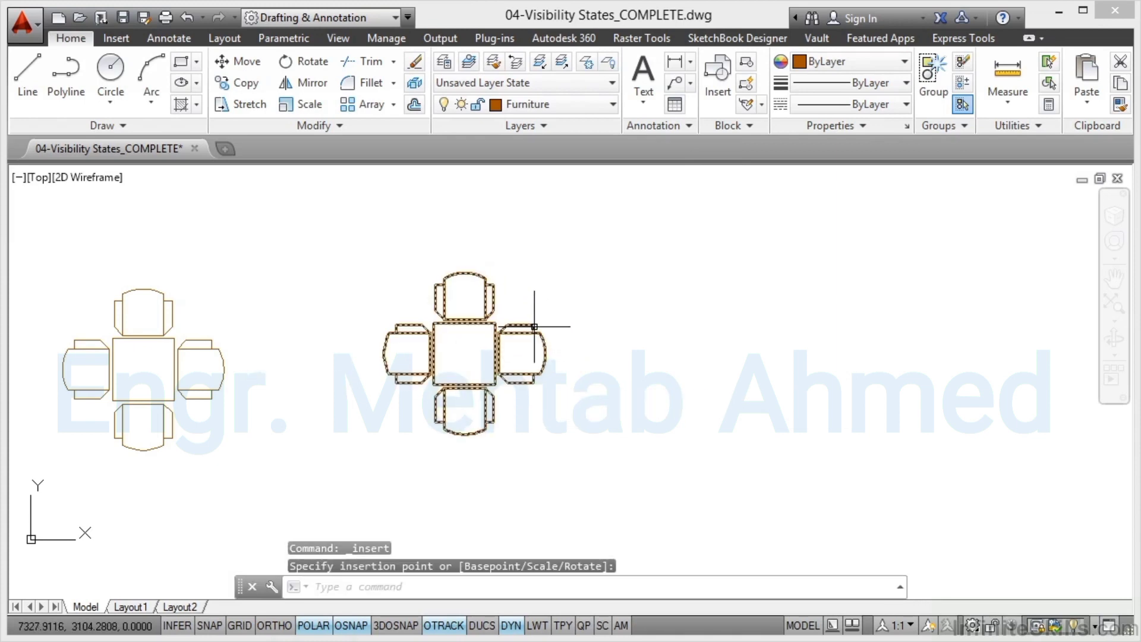
Step: Switch the inserted block's visibility state to Table Arr-MEDIUM, followed by Table Arr-LONG, and deselect the block
left_click(455, 274)
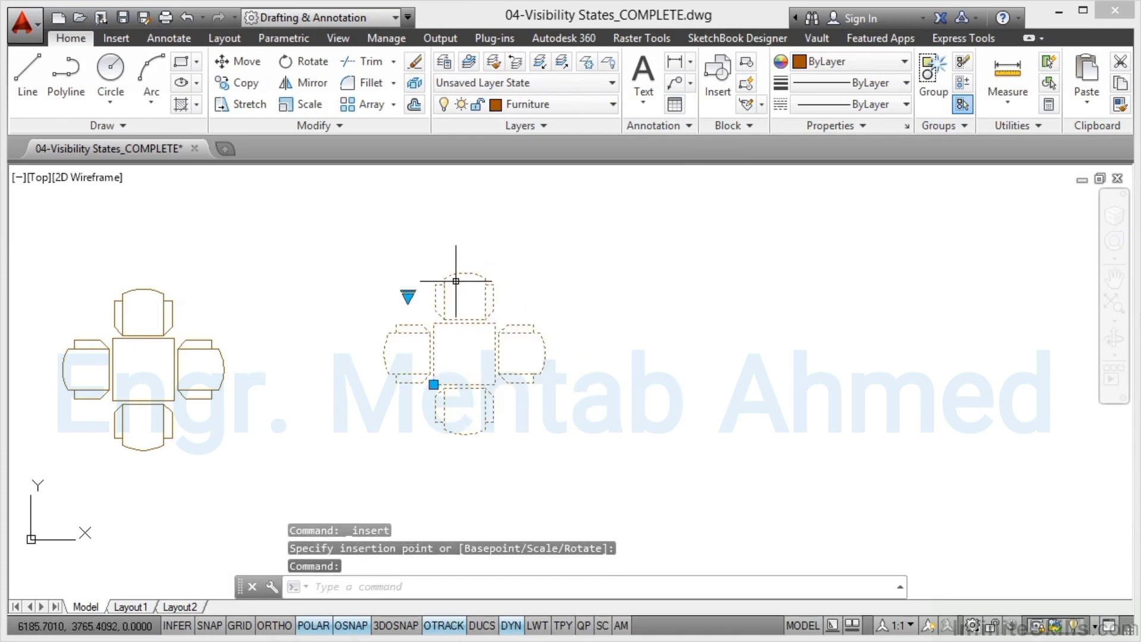
left_click(407, 295)
left_click(476, 327)
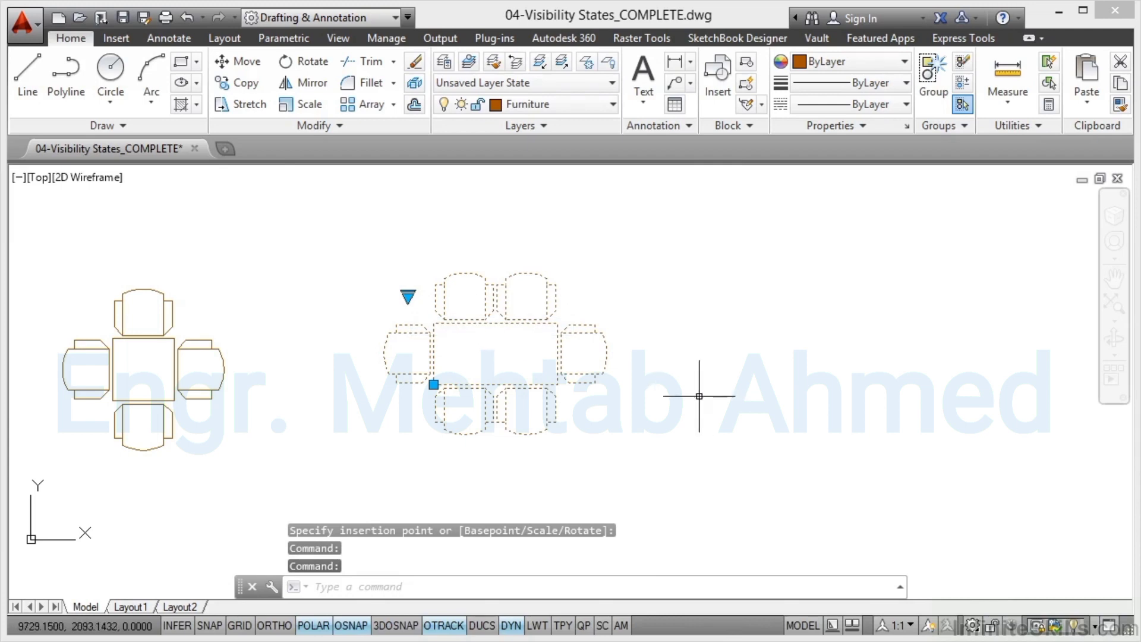
left_click(408, 296)
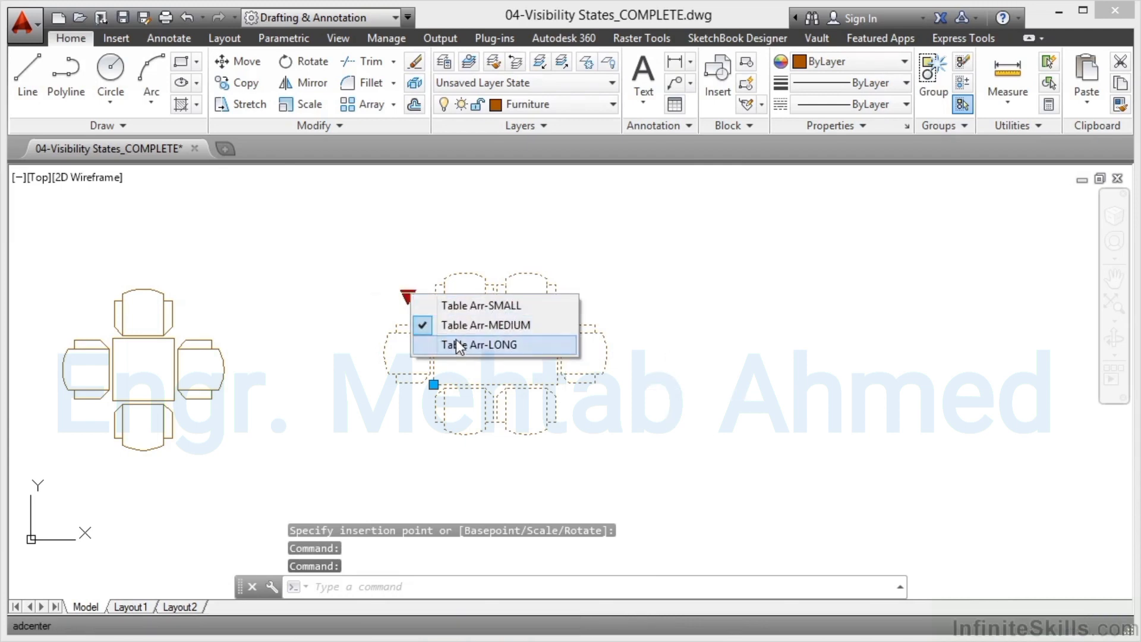
left_click(457, 343)
key("Escape")
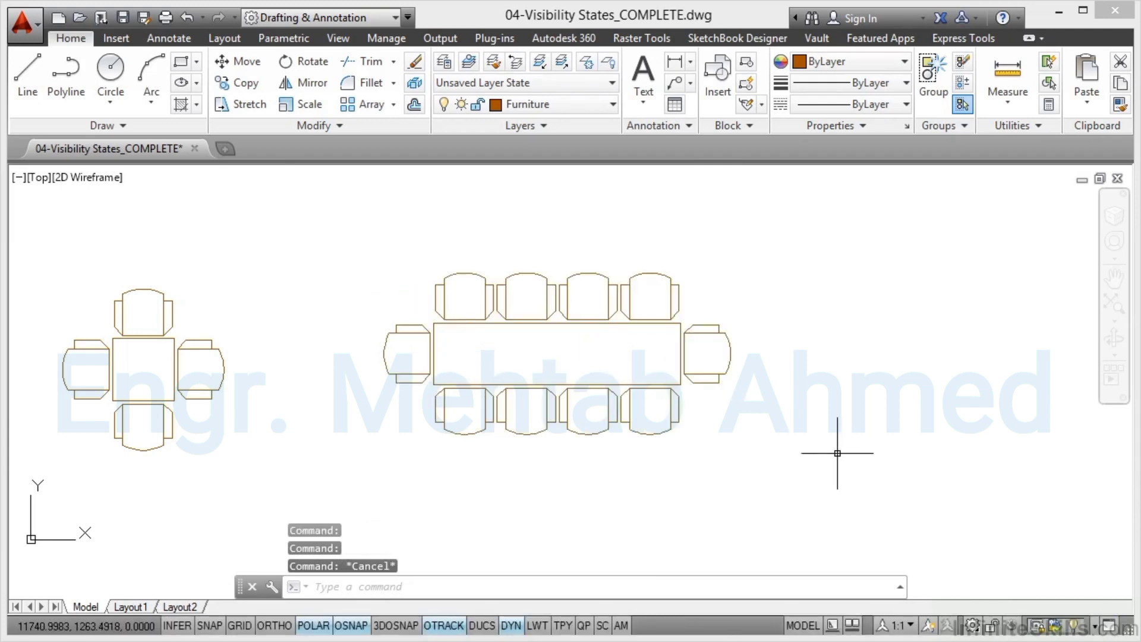